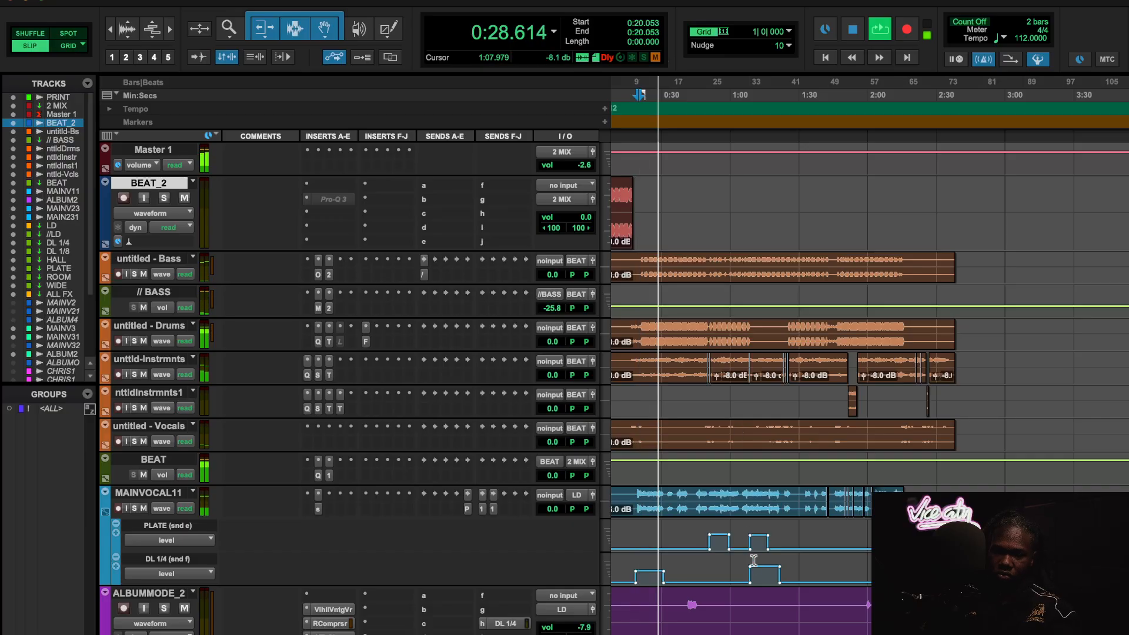
Examine the beat, vocal, LD bus and effects tracks across the session while the song plays, and stop playback
{"action": "scroll", "coordinate": [756, 564], "scroll_direction": "down", "scroll_amount": 6}
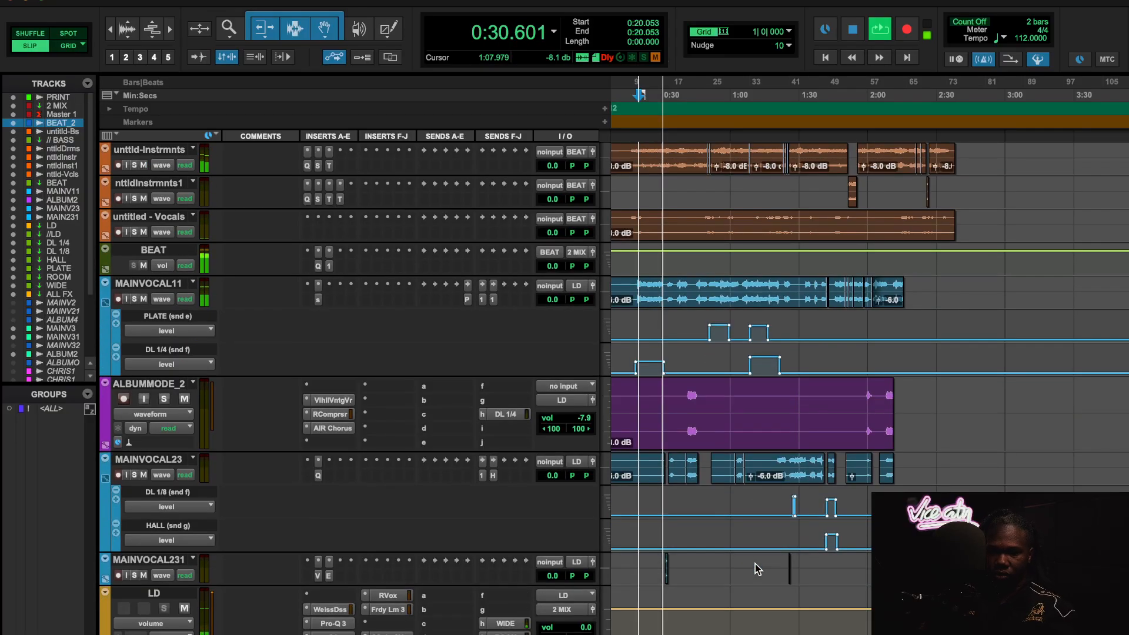
{"action": "scroll", "coordinate": [755, 563], "scroll_direction": "down", "scroll_amount": 3}
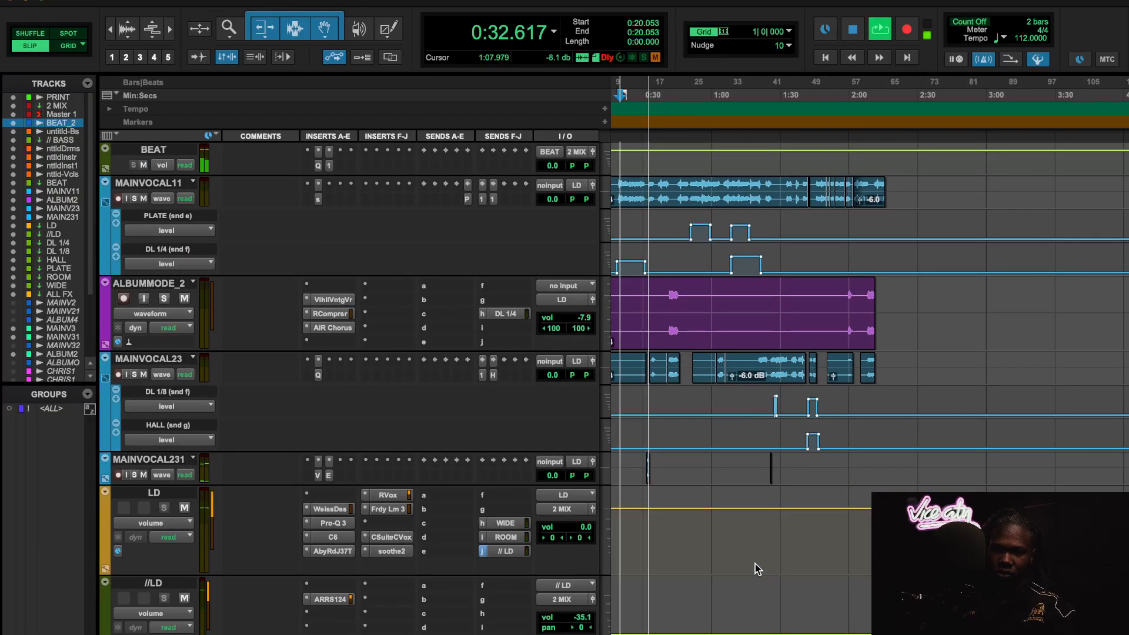
{"action": "scroll", "coordinate": [755, 563], "scroll_direction": "left", "scroll_amount": 2}
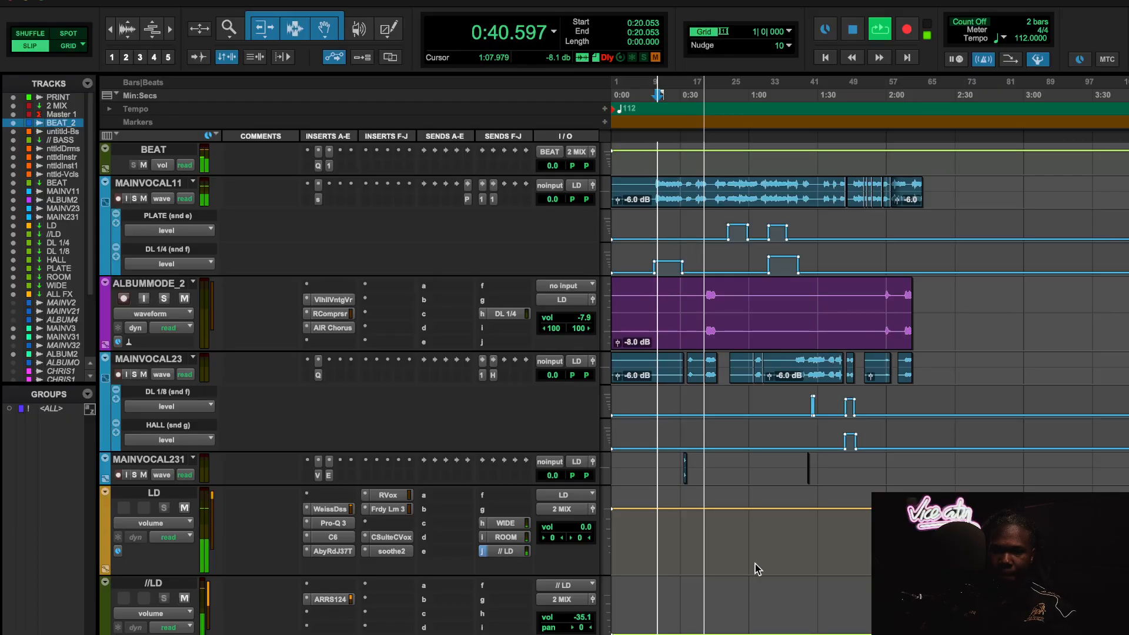
{"action": "scroll", "coordinate": [757, 570], "scroll_direction": "up", "scroll_amount": 4}
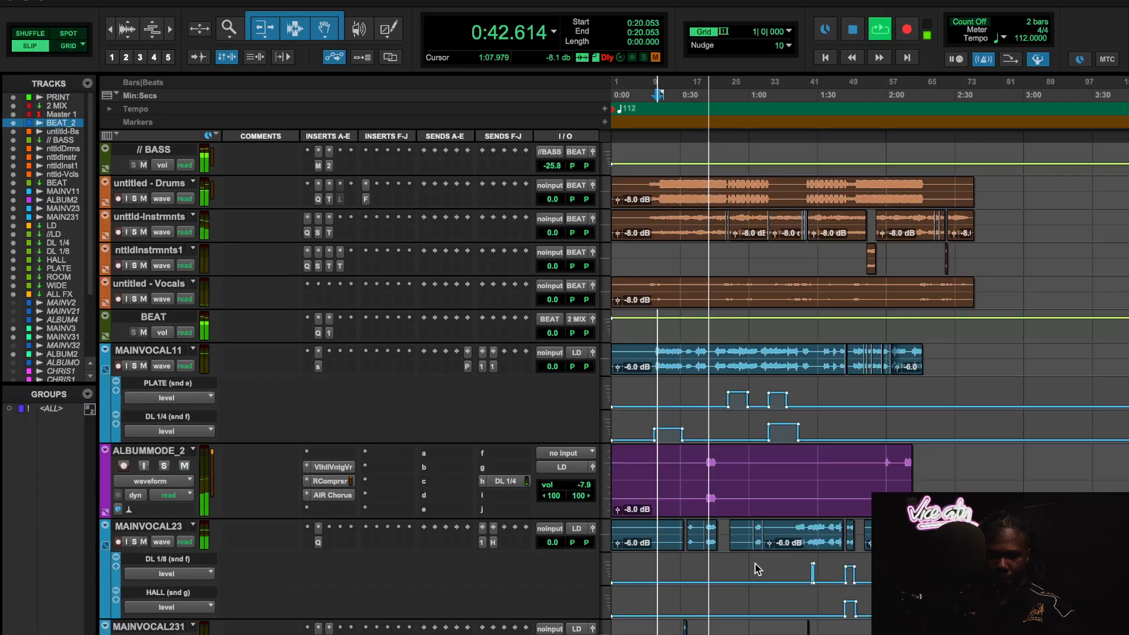
{"action": "scroll", "coordinate": [755, 566], "scroll_direction": "down", "scroll_amount": 8}
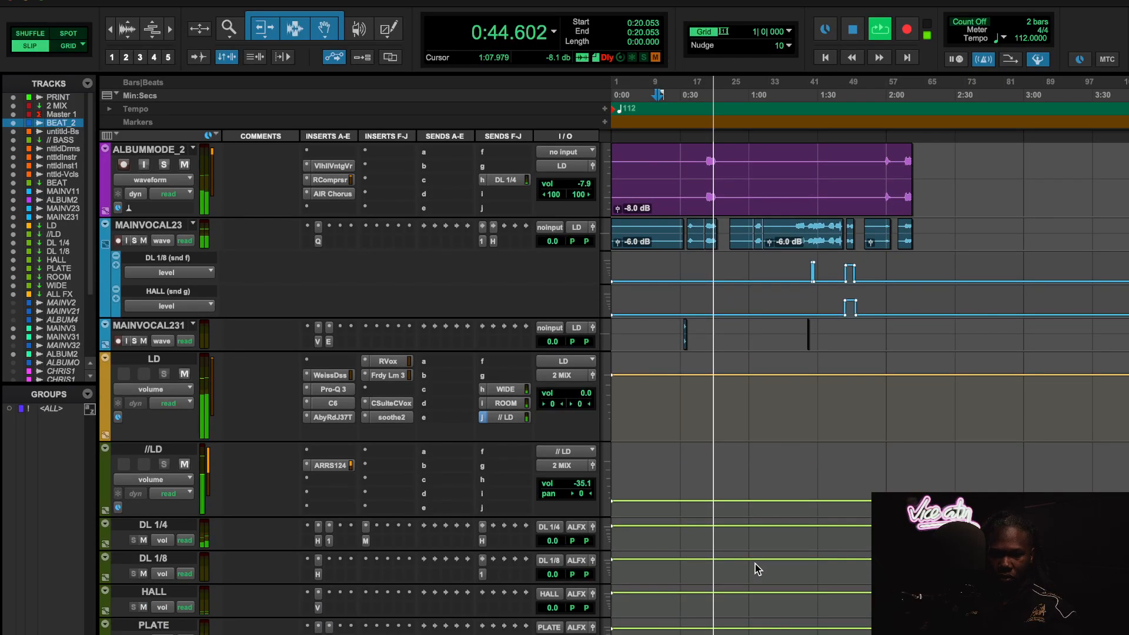
{"action": "scroll", "coordinate": [755, 566], "scroll_direction": "up", "scroll_amount": 5}
{"action": "scroll", "coordinate": [755, 570], "scroll_direction": "up", "scroll_amount": 3}
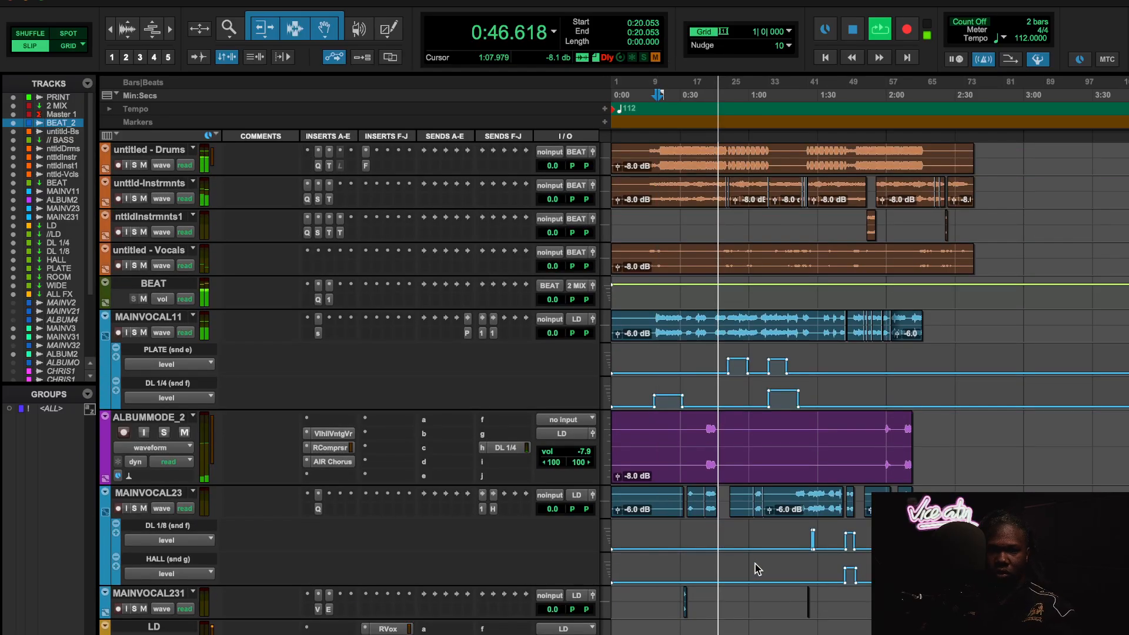
{"action": "key", "text": "space"}
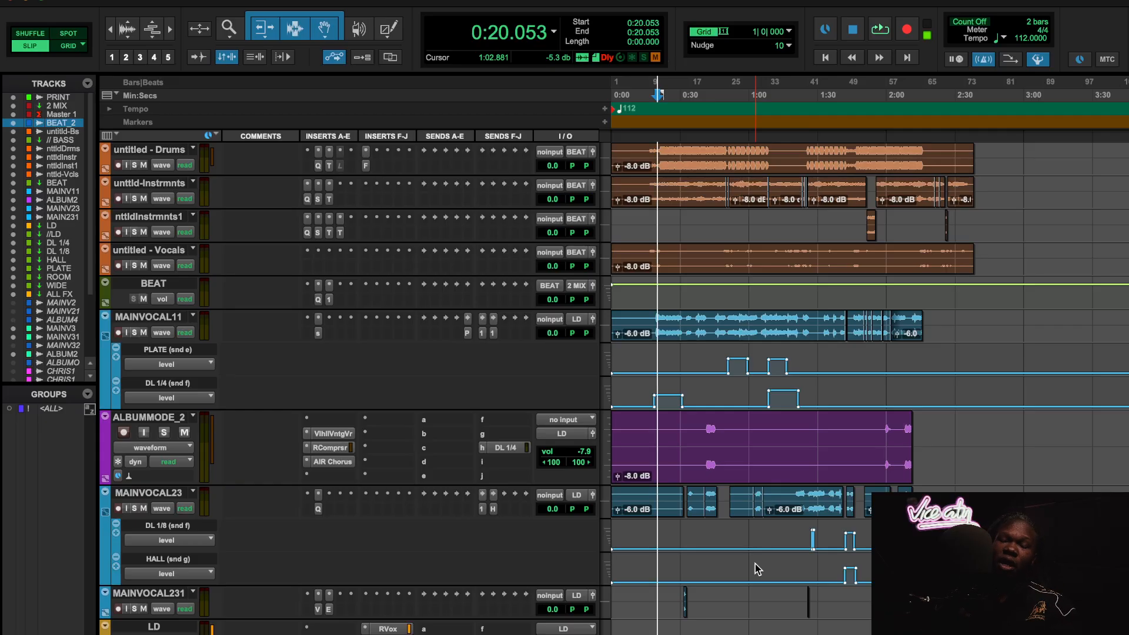
{"action": "scroll", "coordinate": [792, 422], "scroll_direction": "up", "scroll_amount": 2}
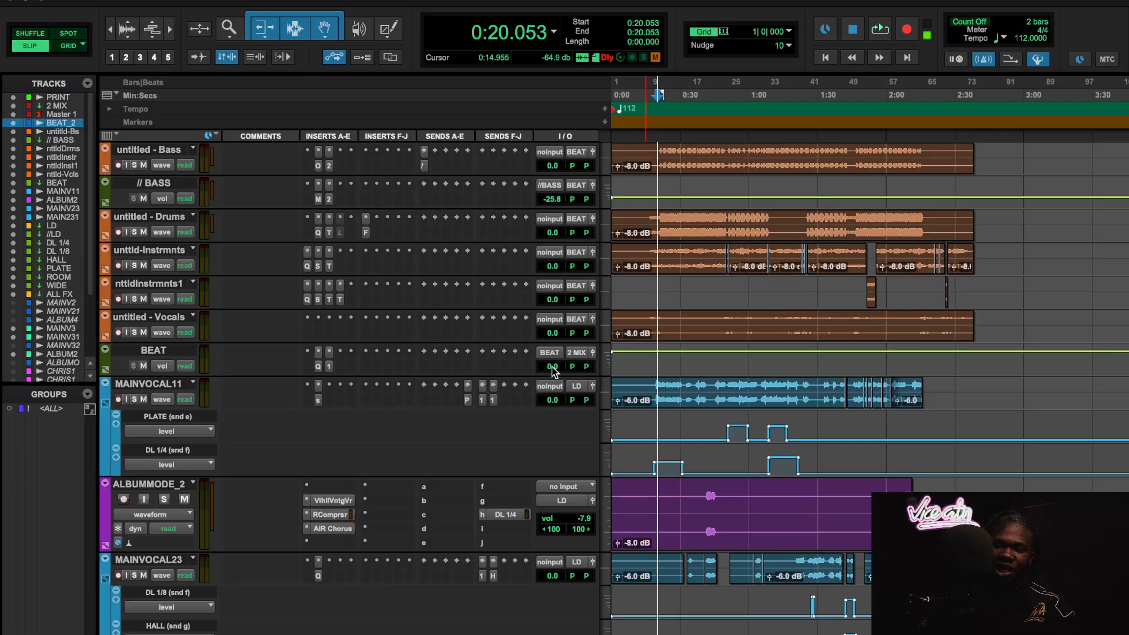
{"action": "mouse_move", "coordinate": [553, 370]}
{"action": "left_mouse_down"}
{"action": "mouse_move", "coordinate": [553, 391]}
{"action": "mouse_move", "coordinate": [553, 368]}
{"action": "left_mouse_up"}
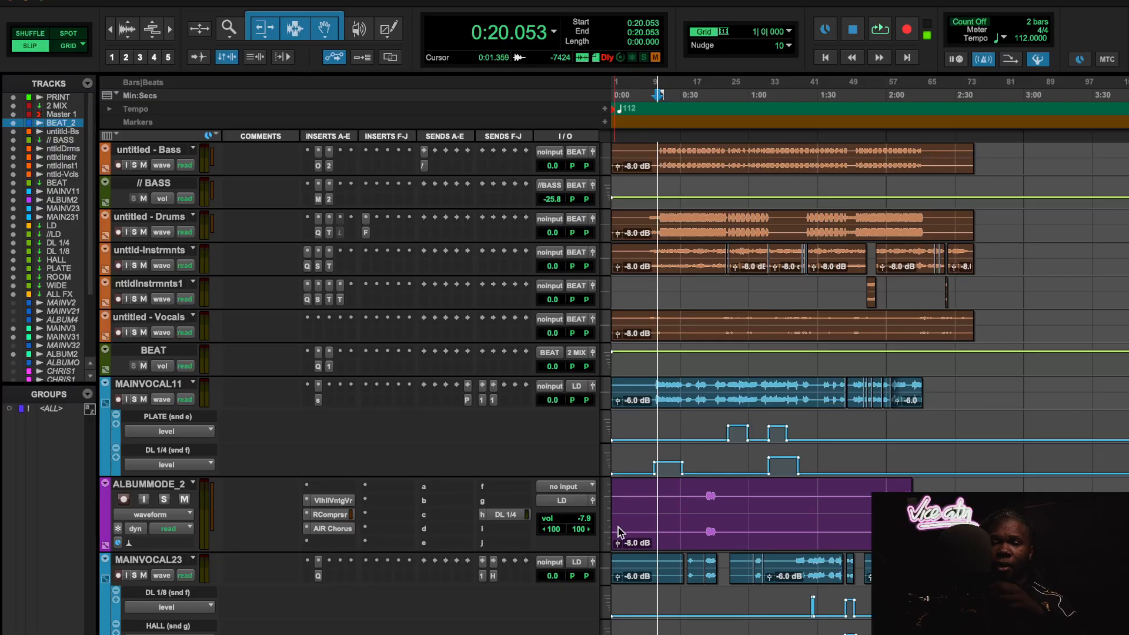
Open the Faraday Limiter on the LD track and play the song from the 0:20 position
{"action": "scroll", "coordinate": [665, 479], "scroll_direction": "down", "scroll_amount": 9}
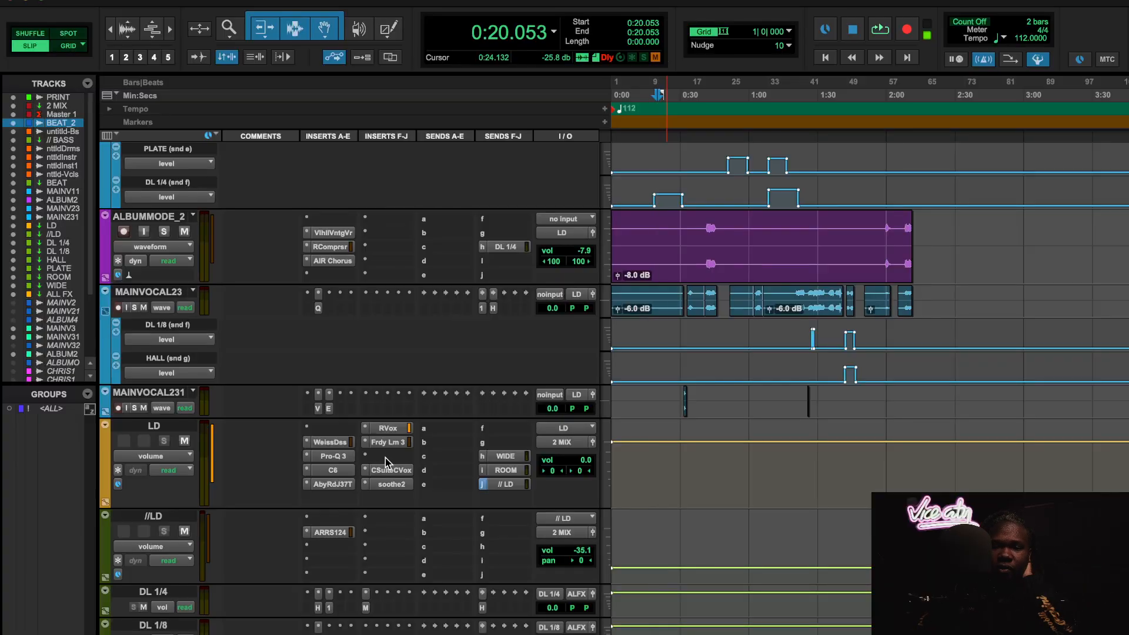
{"action": "scroll", "coordinate": [383, 464], "scroll_direction": "down", "scroll_amount": 1}
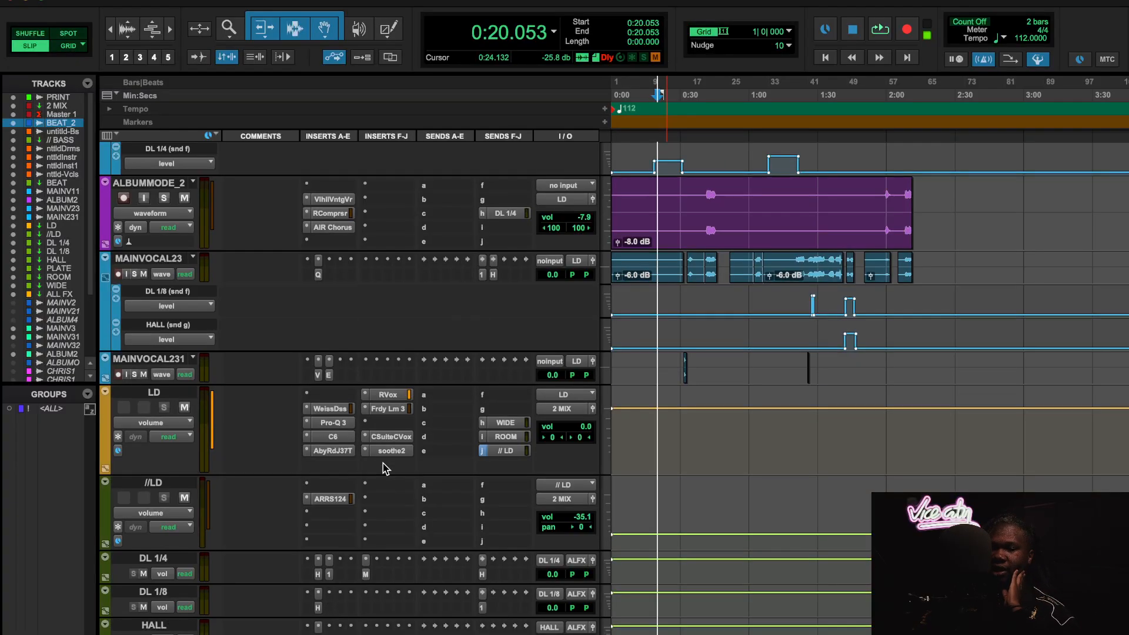
{"action": "left_click", "coordinate": [379, 410]}
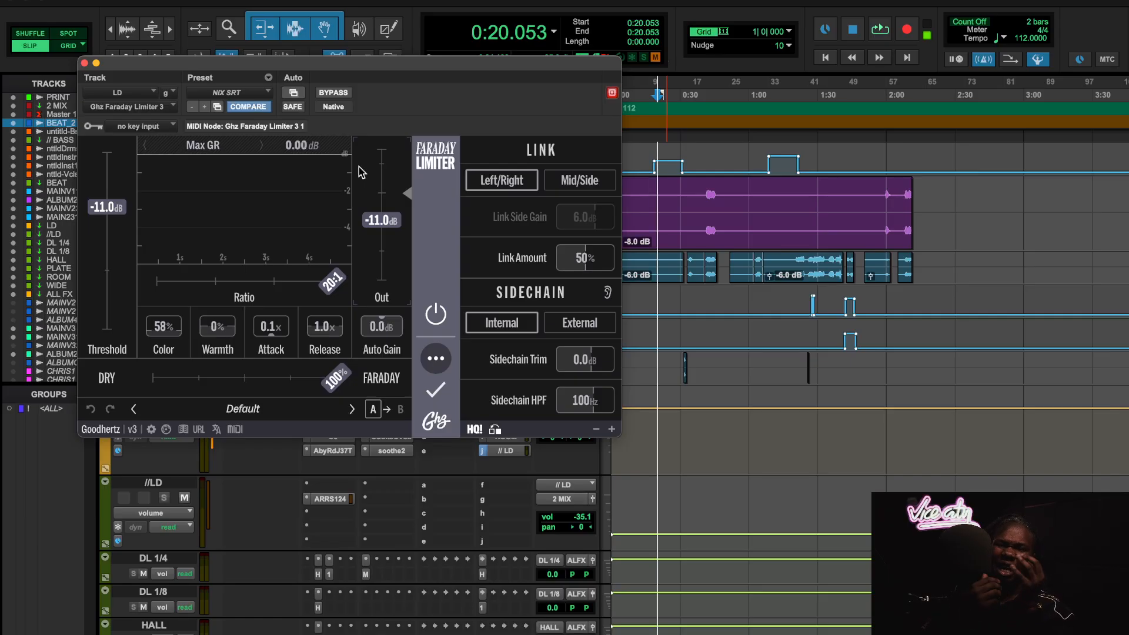
{"action": "scroll", "coordinate": [652, 300], "scroll_direction": "up", "scroll_amount": 3}
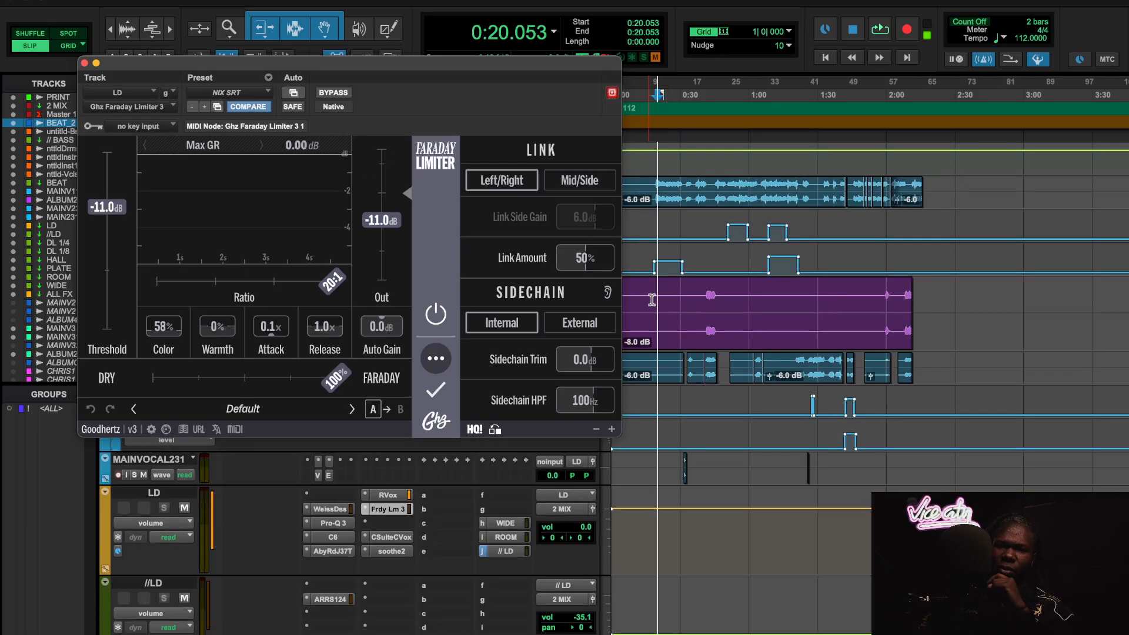
{"action": "key", "text": "space"}
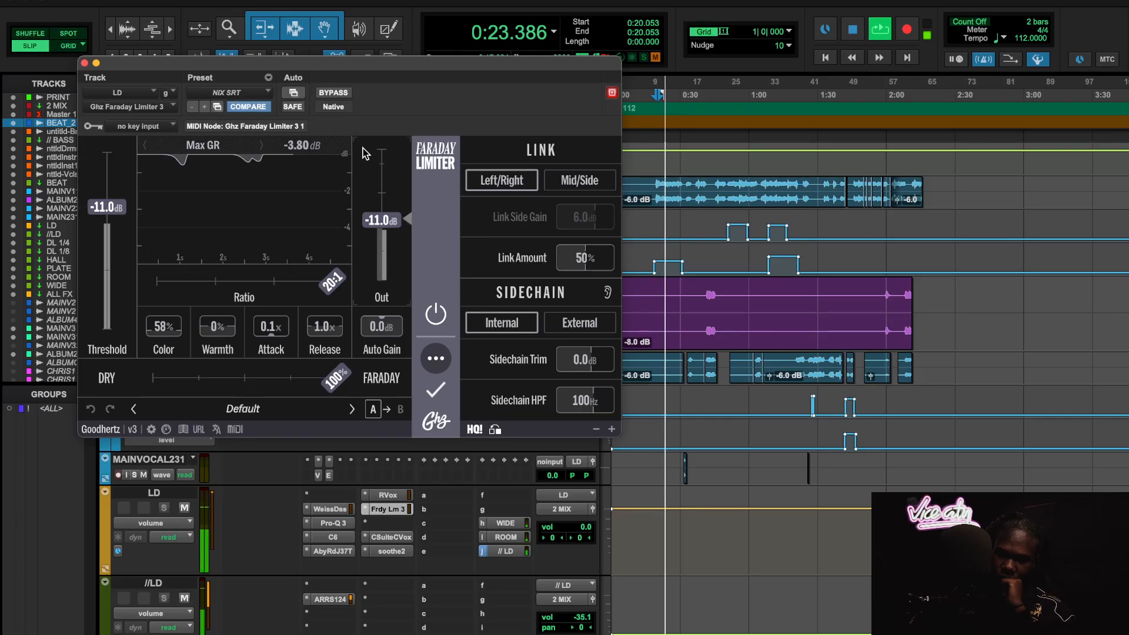
Compare the lead vocals with the Faraday Limiter switched off and on twice, stop playback and close the plugin
{"action": "left_click", "coordinate": [436, 316]}
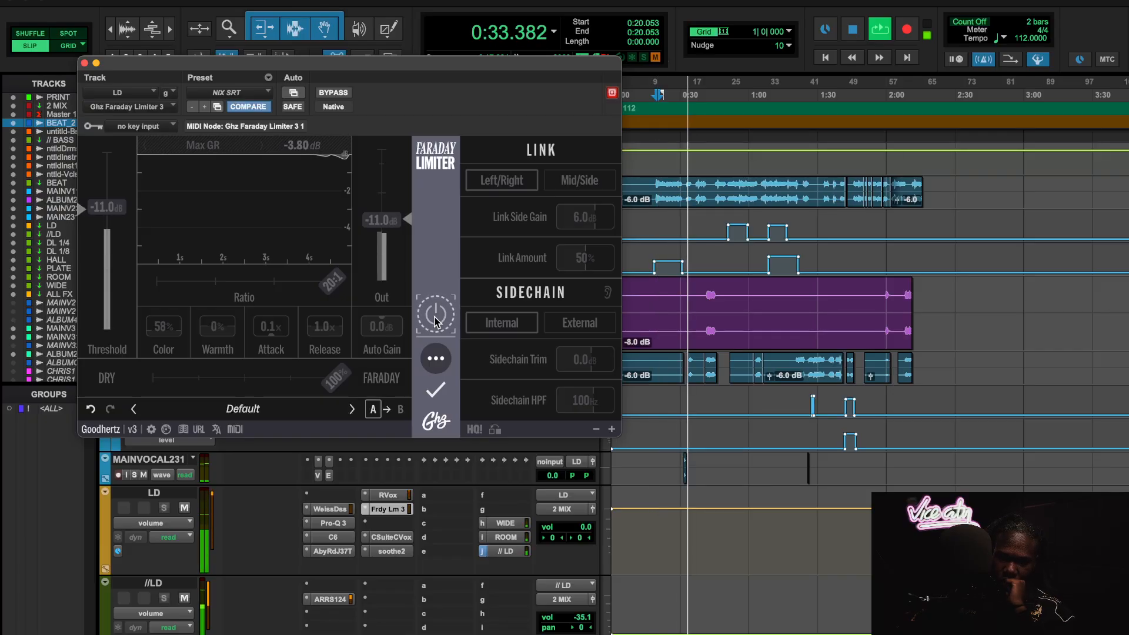
{"action": "left_click", "coordinate": [436, 316]}
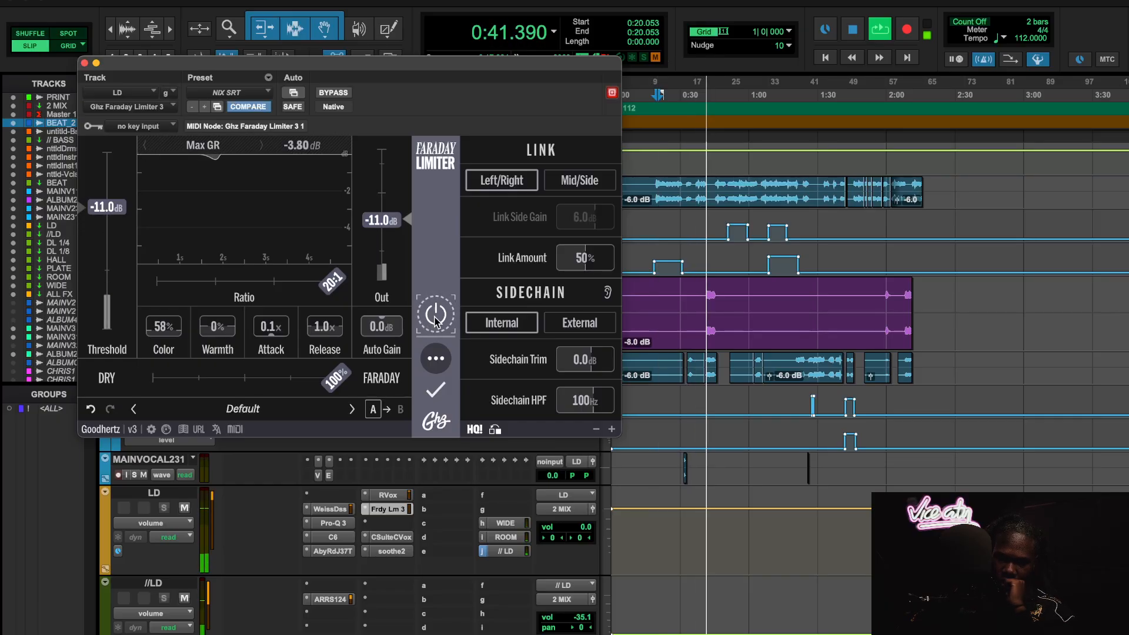
{"action": "left_click", "coordinate": [435, 321]}
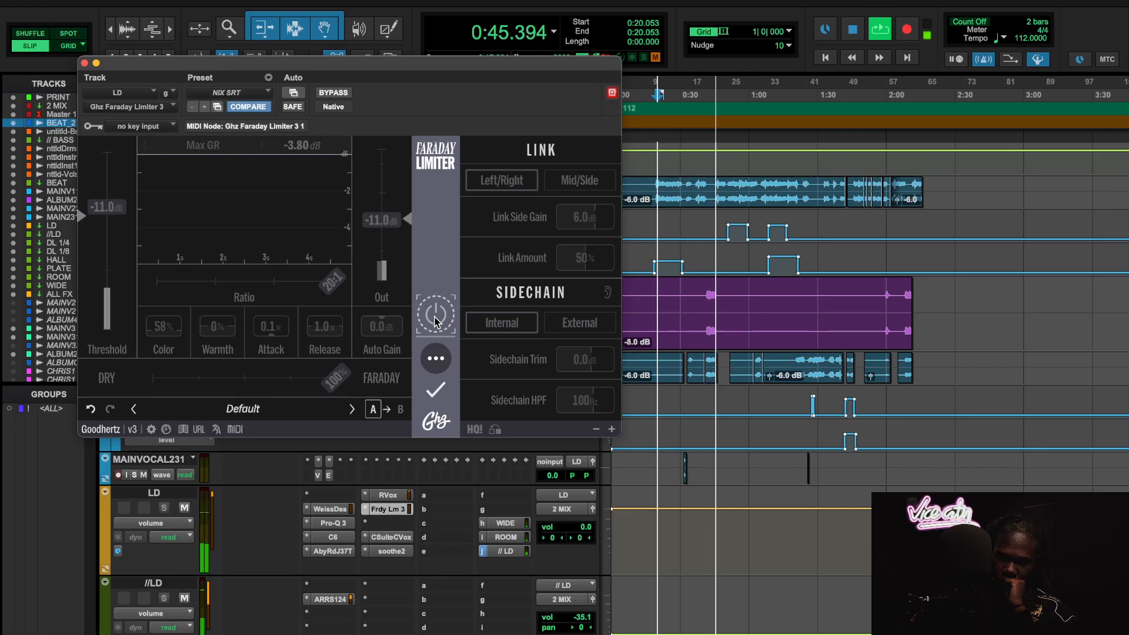
{"action": "left_click", "coordinate": [435, 320]}
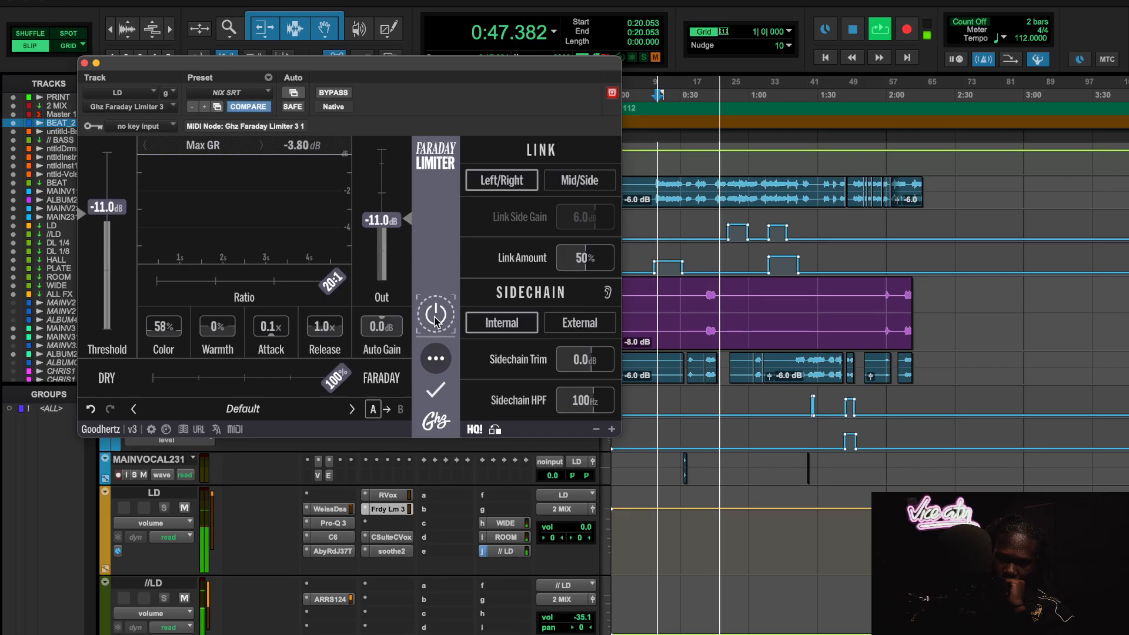
{"action": "key", "text": "space"}
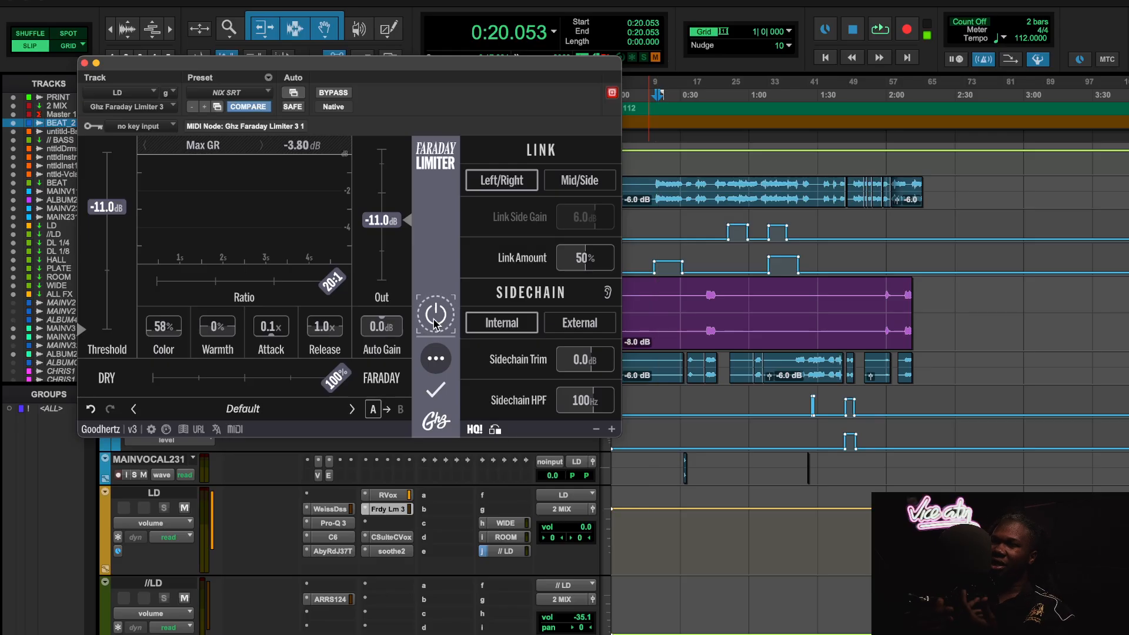
{"action": "left_click", "coordinate": [95, 63]}
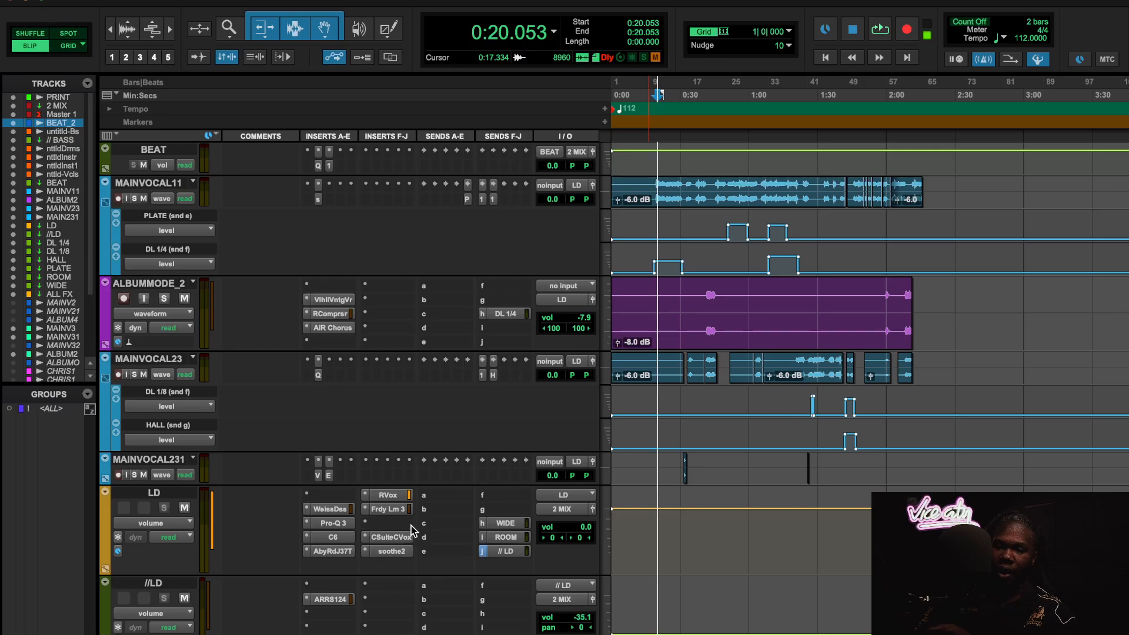
Open the Abbey Road RS124 compressor on the //LD track and play the song from about 1:09
{"action": "scroll", "coordinate": [359, 529], "scroll_direction": "down", "scroll_amount": 2}
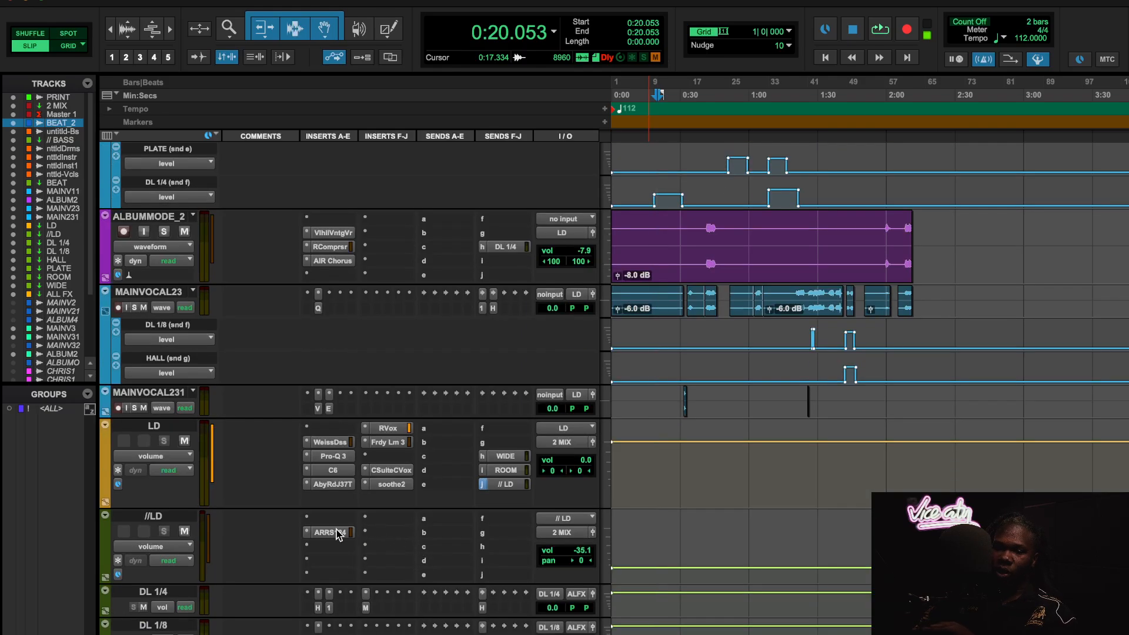
{"action": "left_click", "coordinate": [329, 532]}
{"action": "scroll", "coordinate": [339, 533], "scroll_direction": "up", "scroll_amount": 5}
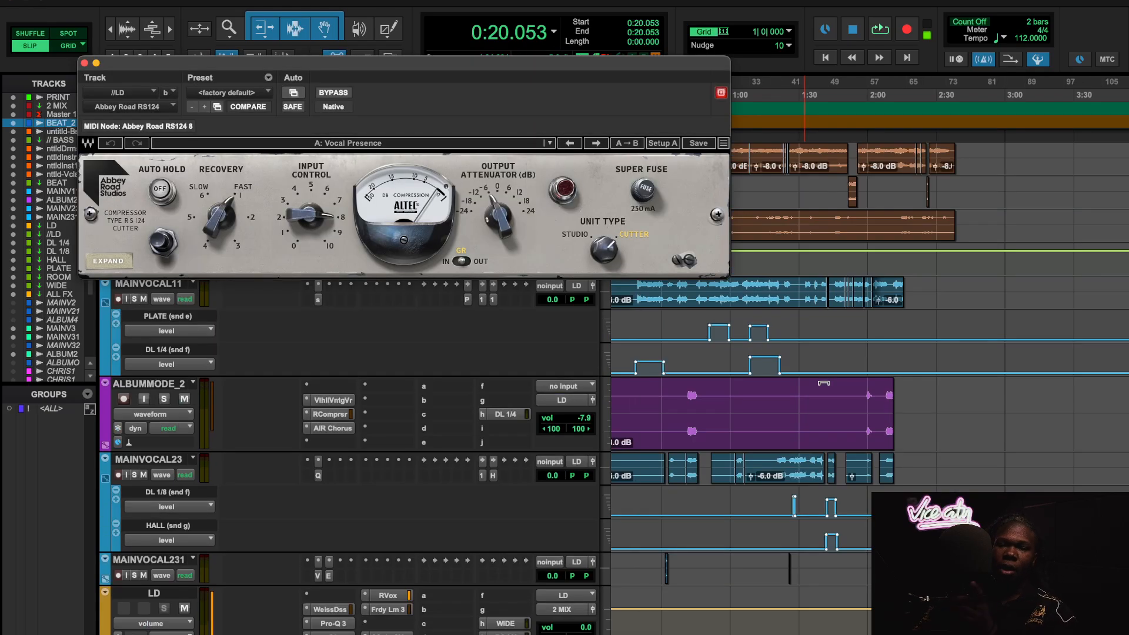
{"action": "scroll", "coordinate": [338, 533], "scroll_direction": "up", "scroll_amount": 2}
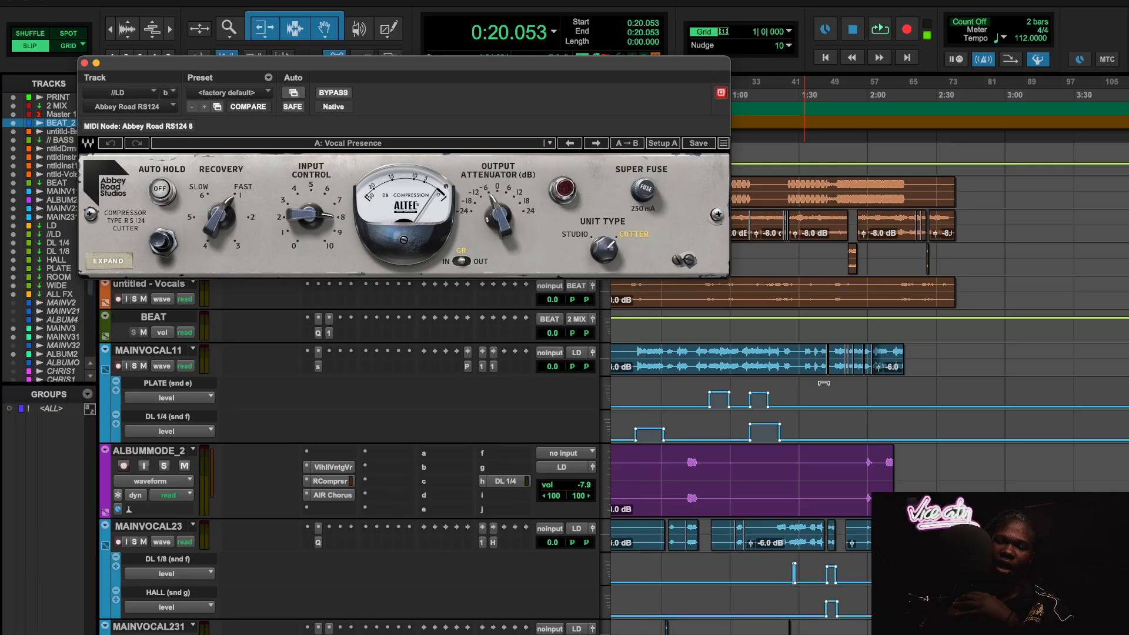
{"action": "left_click", "coordinate": [749, 94]}
{"action": "key", "text": "space"}
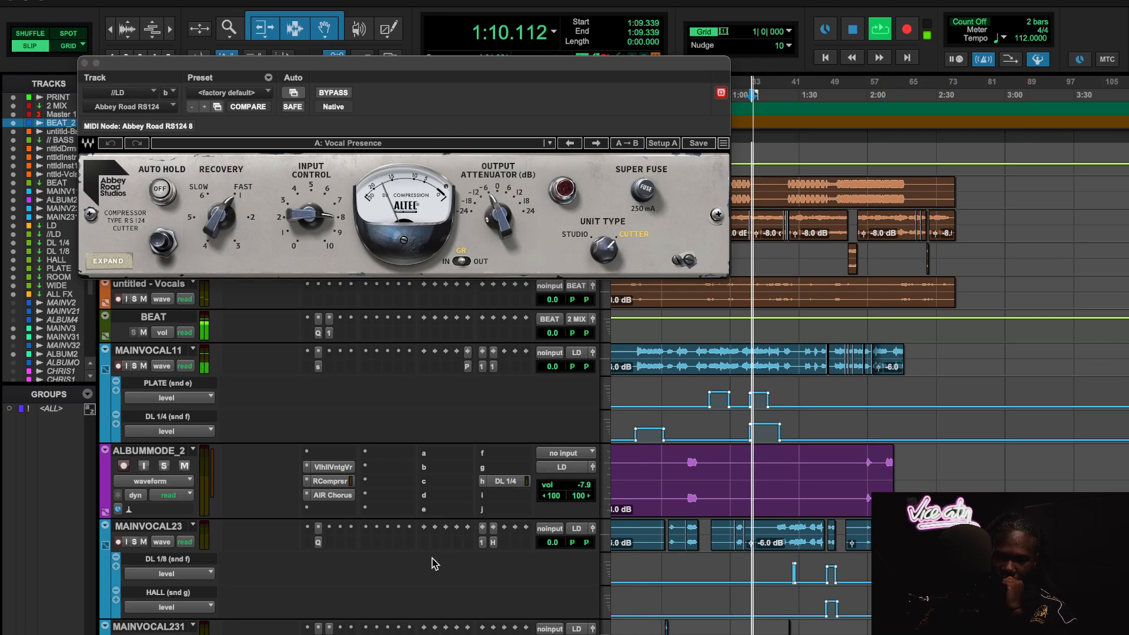
Compare the mix with the //LD parallel track muted and unmuted twice, stop playback and close the compressor
{"action": "scroll", "coordinate": [433, 564], "scroll_direction": "down", "scroll_amount": 6}
{"action": "scroll", "coordinate": [238, 523], "scroll_direction": "down", "scroll_amount": 3}
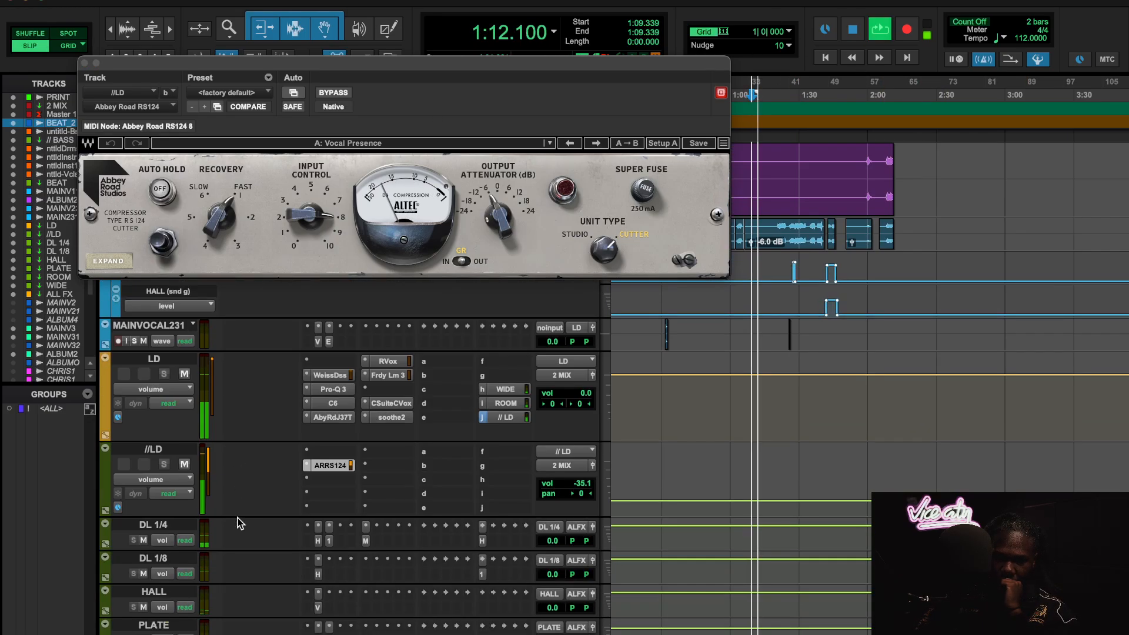
{"action": "left_click", "coordinate": [184, 465]}
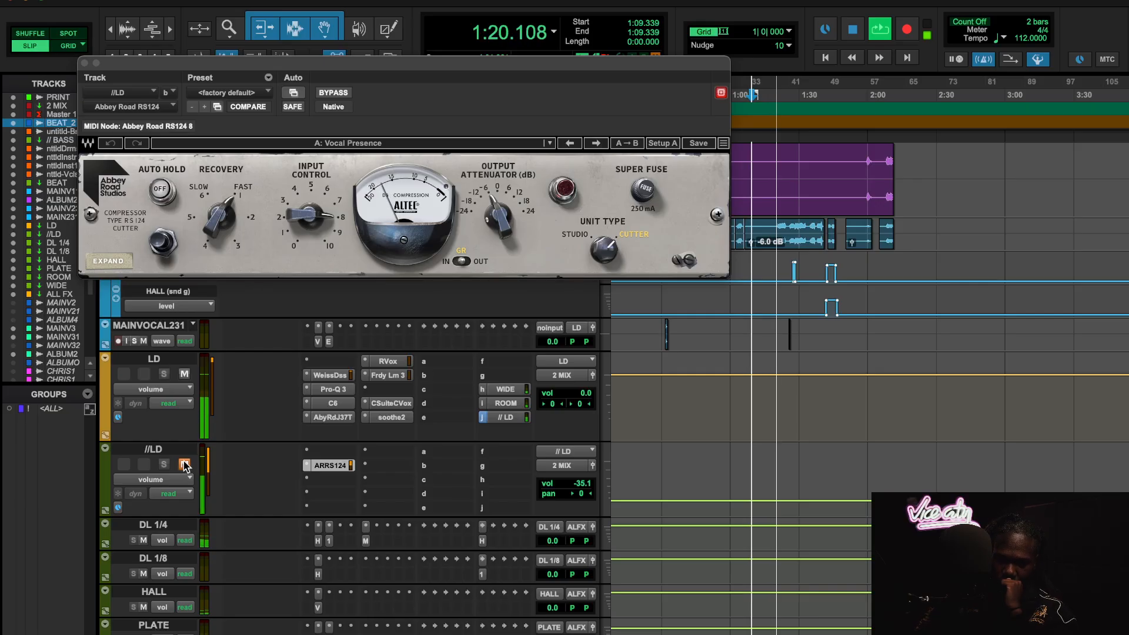
{"action": "left_click", "coordinate": [184, 465]}
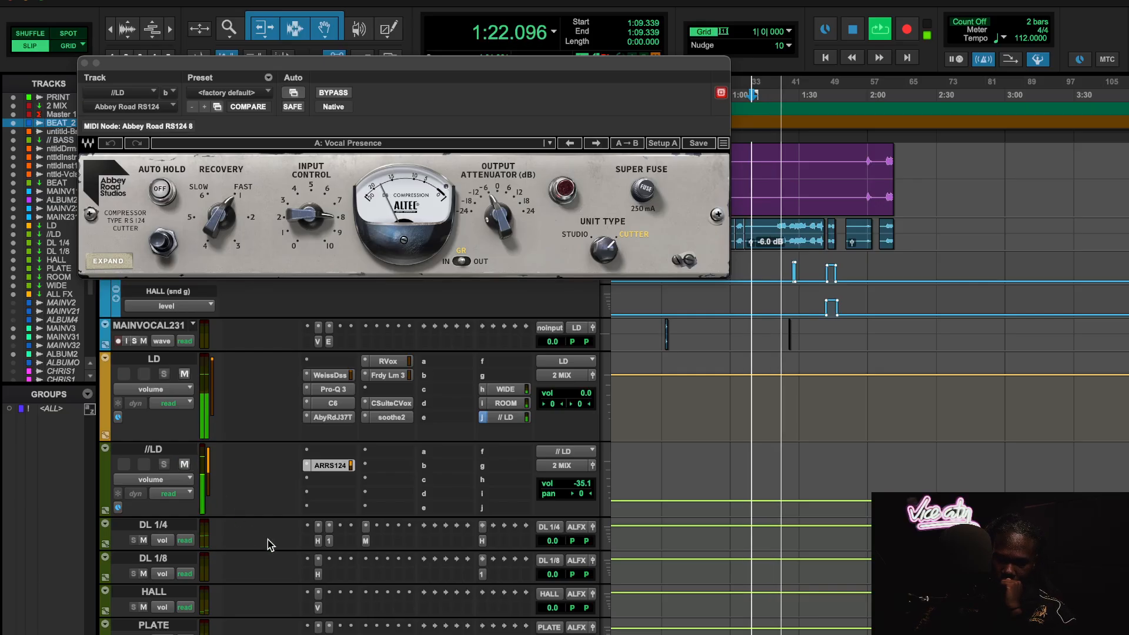
{"action": "scroll", "coordinate": [267, 538], "scroll_direction": "down", "scroll_amount": 3}
{"action": "left_click", "coordinate": [184, 389]}
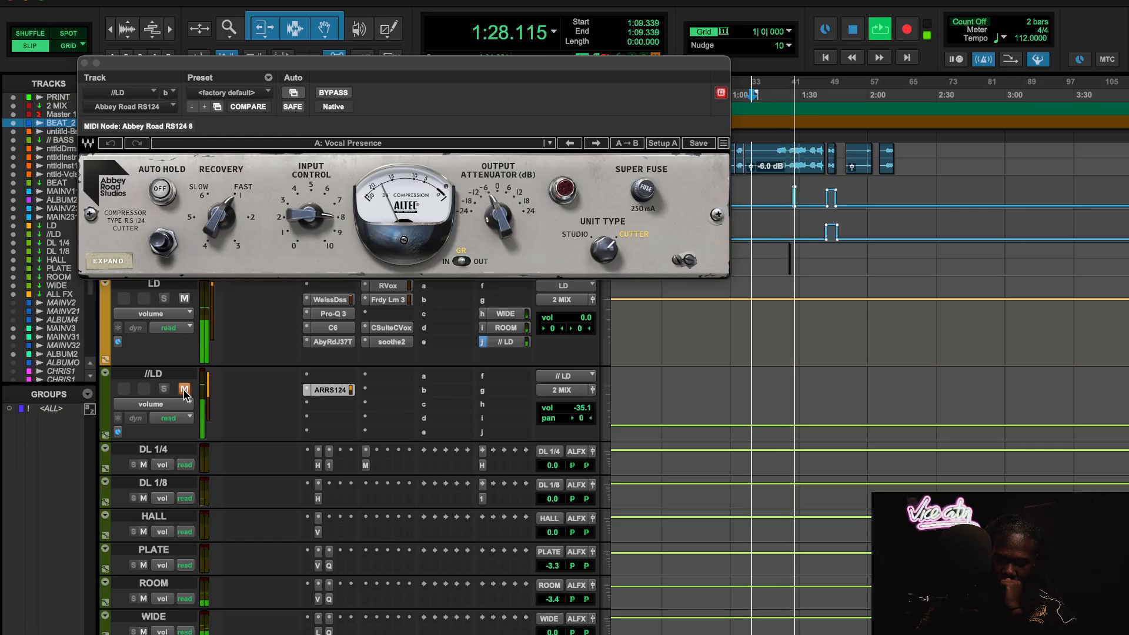
{"action": "left_click", "coordinate": [184, 389]}
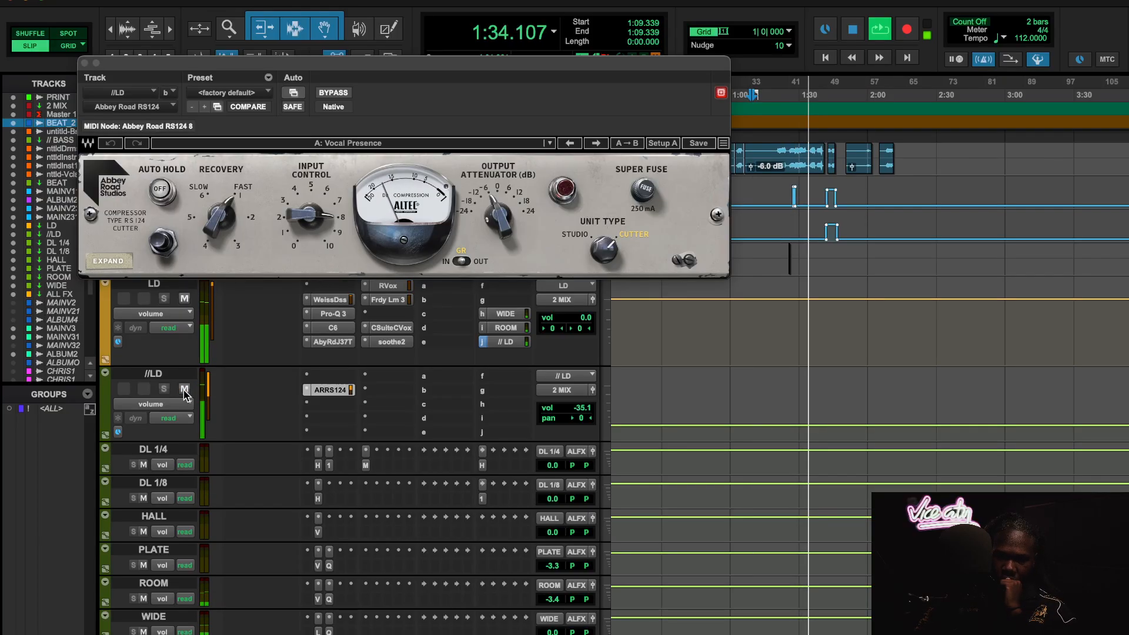
{"action": "key", "text": "space"}
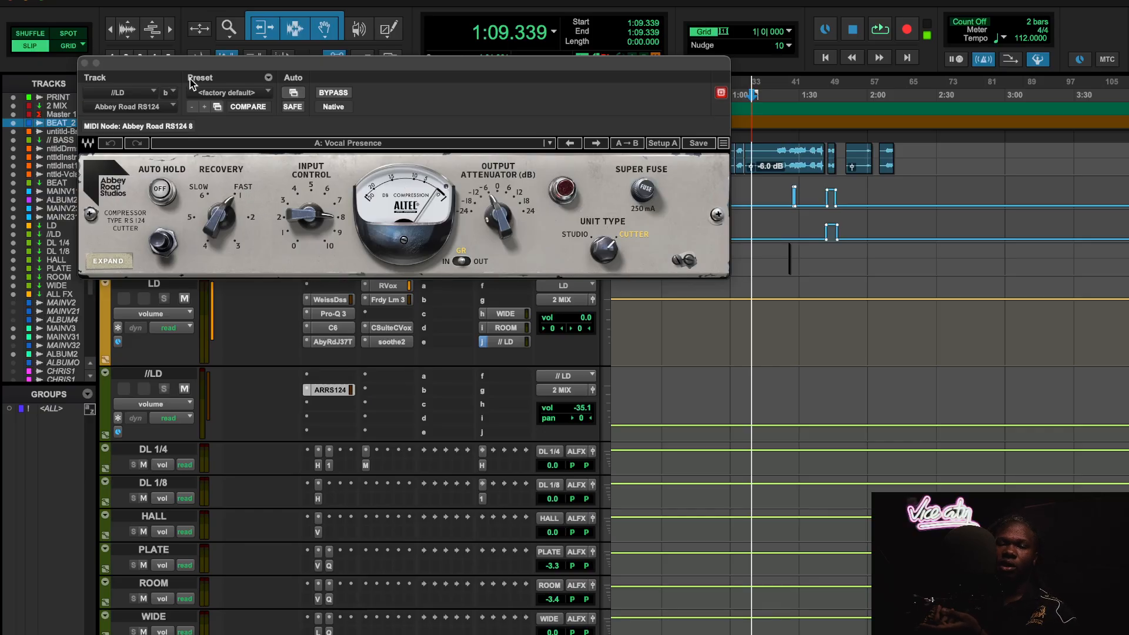
{"action": "left_click", "coordinate": [85, 63]}
Inspect the Ozone 11 Maximizer settings on the BEAT track and close the plugin
{"action": "scroll", "coordinate": [375, 375], "scroll_direction": "down", "scroll_amount": 3}
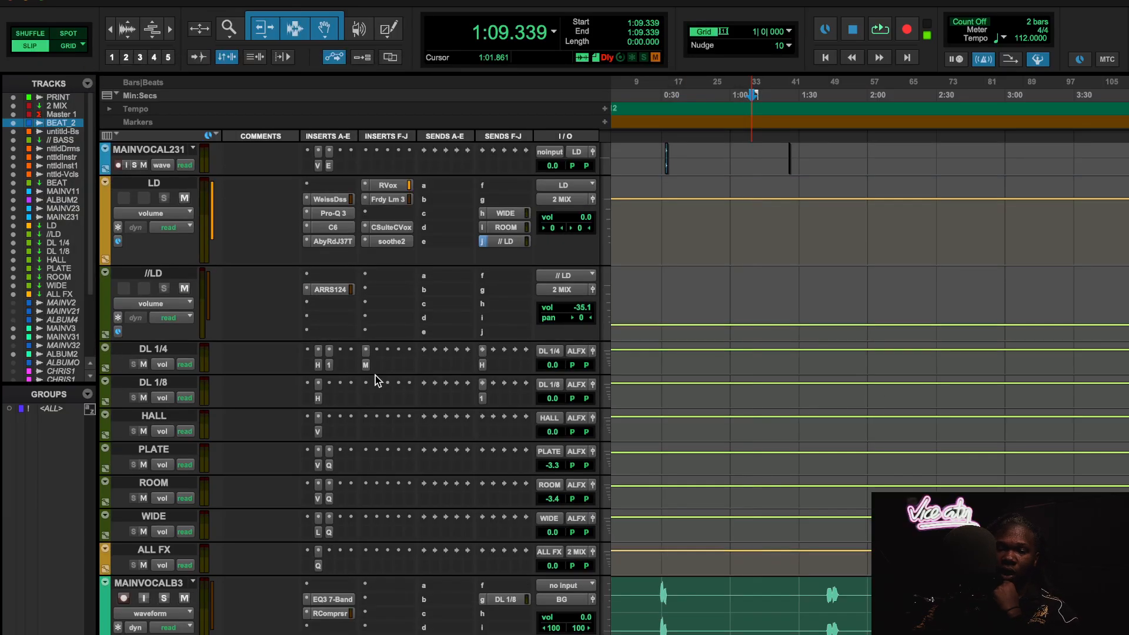
{"action": "scroll", "coordinate": [375, 375], "scroll_direction": "down", "scroll_amount": 5}
{"action": "scroll", "coordinate": [376, 375], "scroll_direction": "up", "scroll_amount": 15}
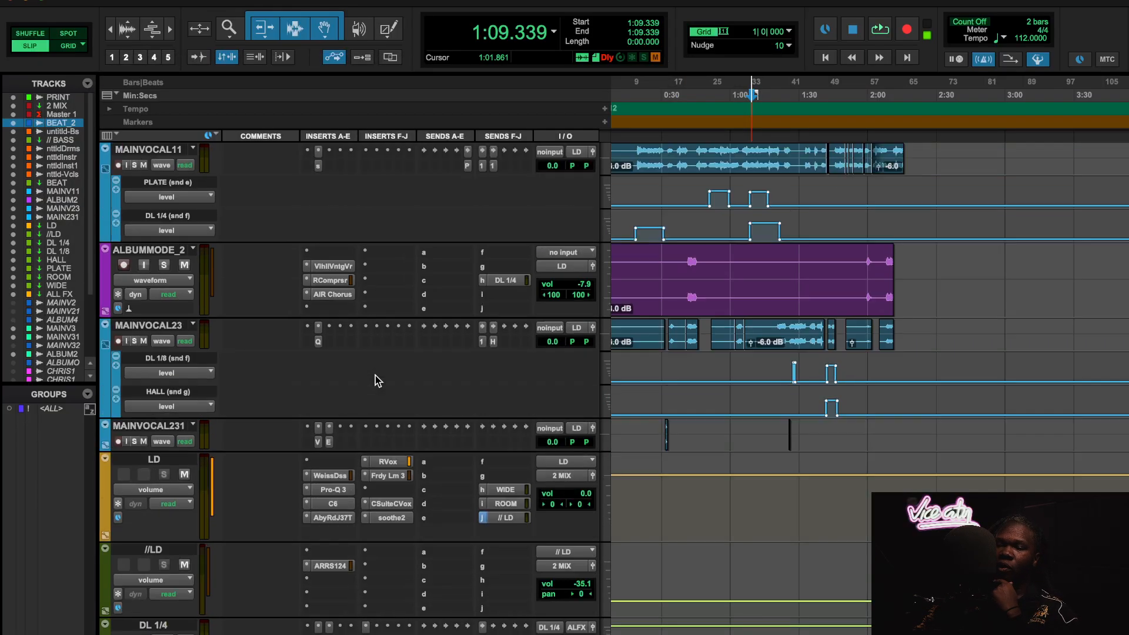
{"action": "scroll", "coordinate": [375, 375], "scroll_direction": "up", "scroll_amount": 6}
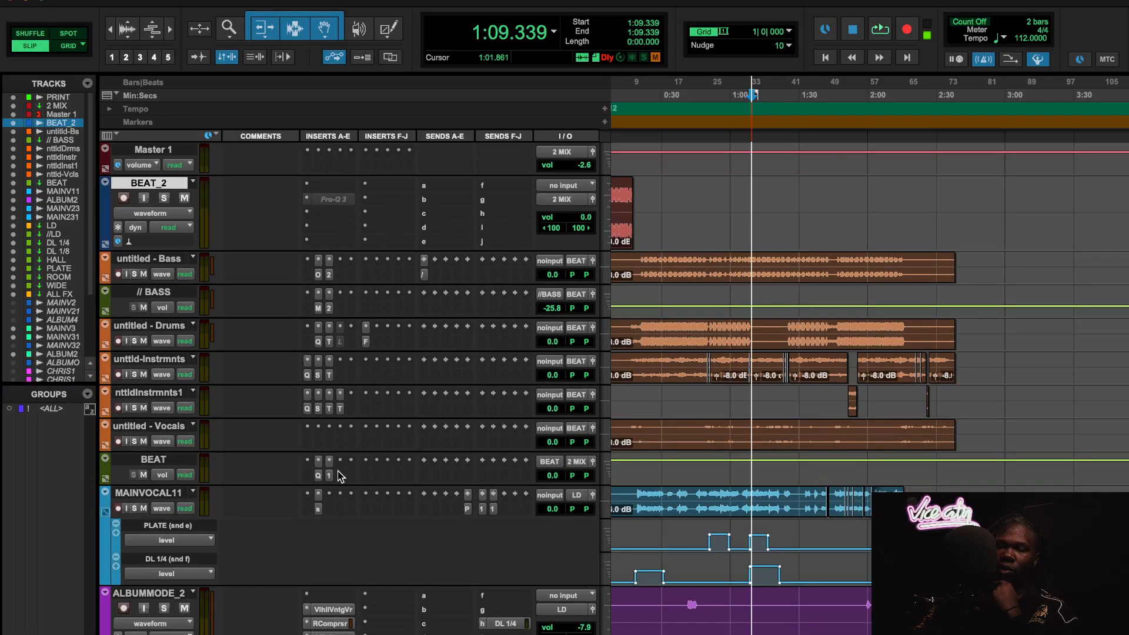
{"action": "left_click", "coordinate": [321, 476]}
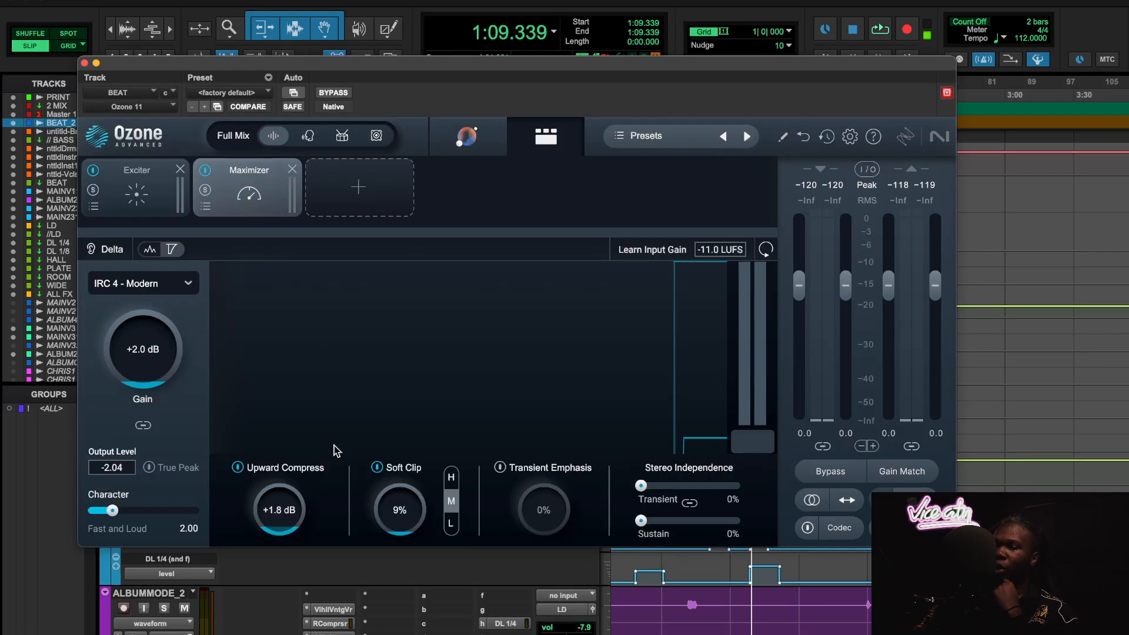
{"action": "left_click", "coordinate": [86, 65]}
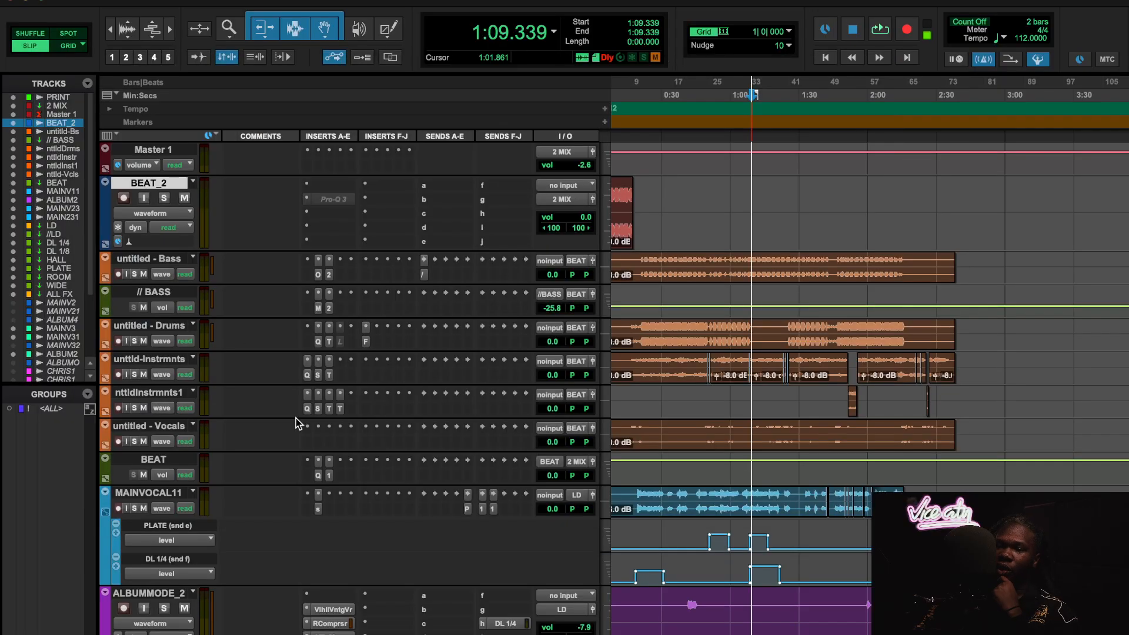
Open the Pro-Q 3 equalizer on the BEAT track, play from about 0:50, and compare the mix with it bypassed and active
{"action": "left_click", "coordinate": [324, 475]}
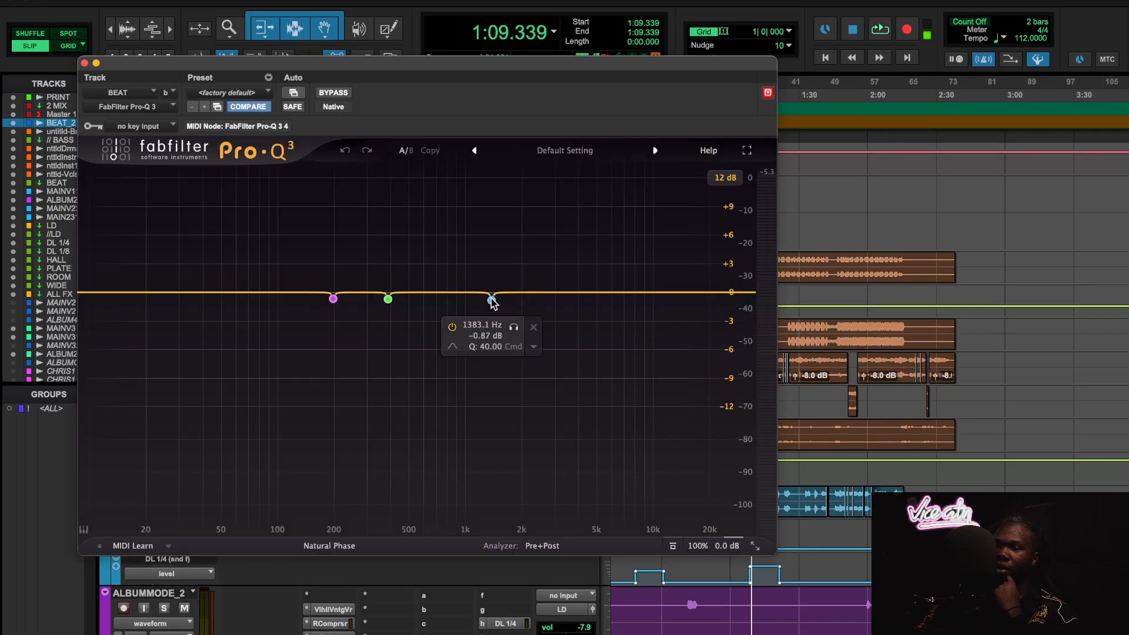
{"action": "key", "text": "t"}
{"action": "key", "text": "t"}
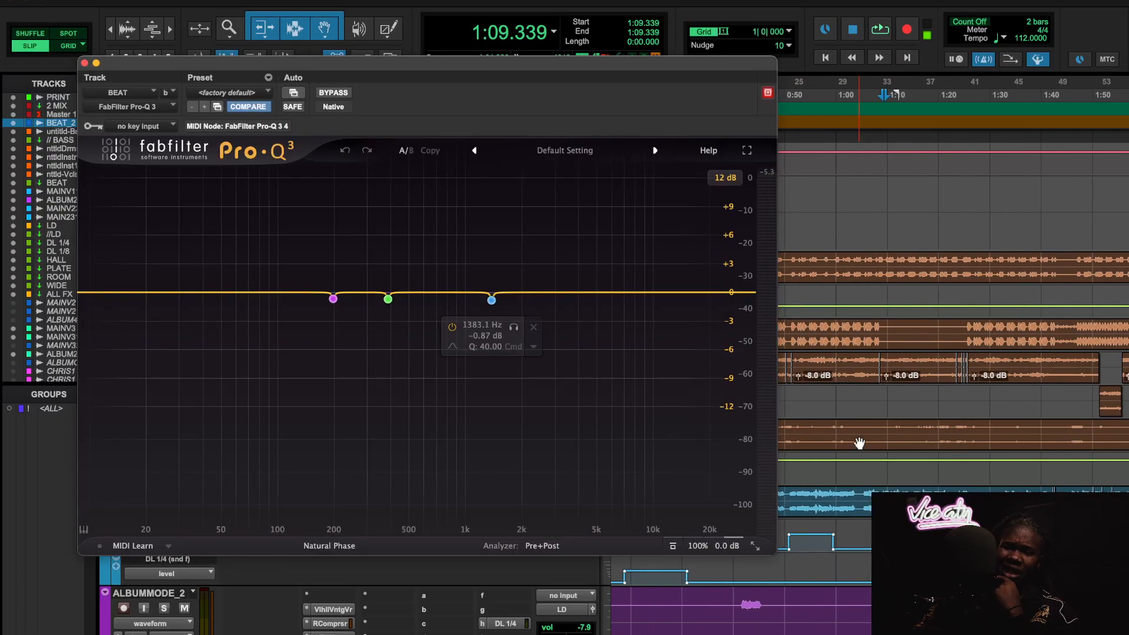
{"action": "scroll", "coordinate": [859, 443], "scroll_direction": "left", "scroll_amount": 2}
{"action": "left_click", "coordinate": [841, 109]}
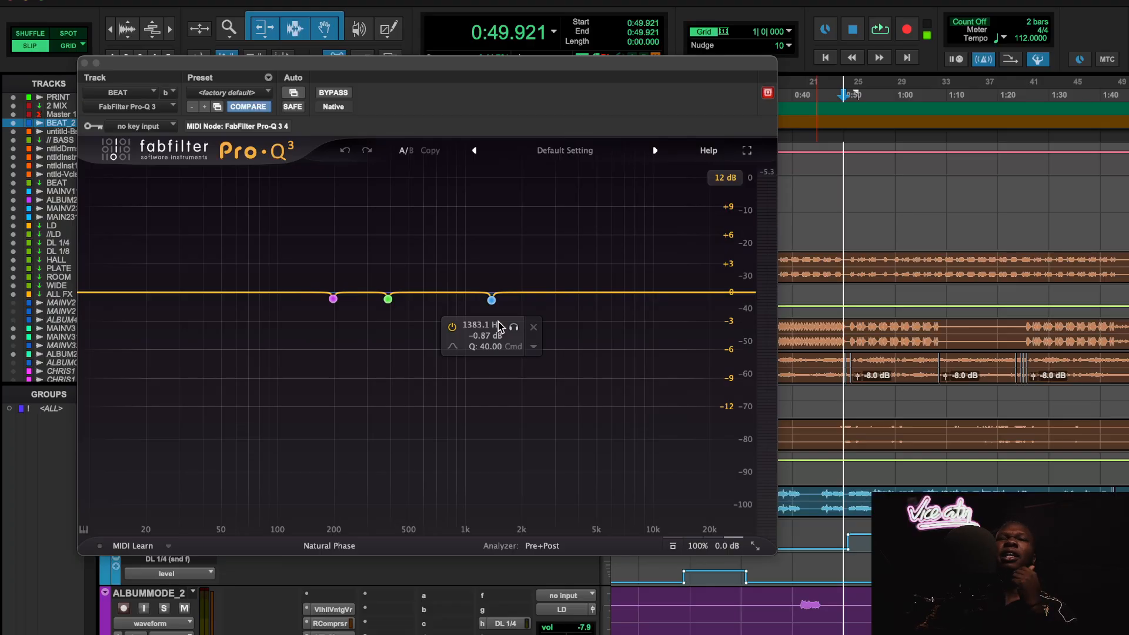
{"action": "key", "text": "space"}
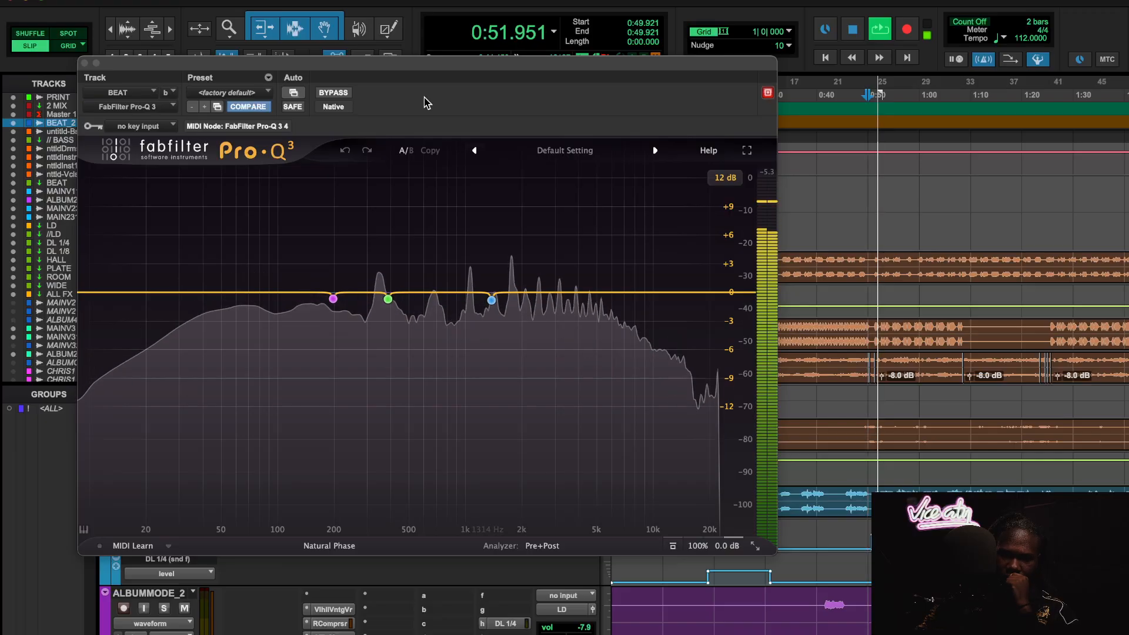
{"action": "left_click", "coordinate": [339, 92]}
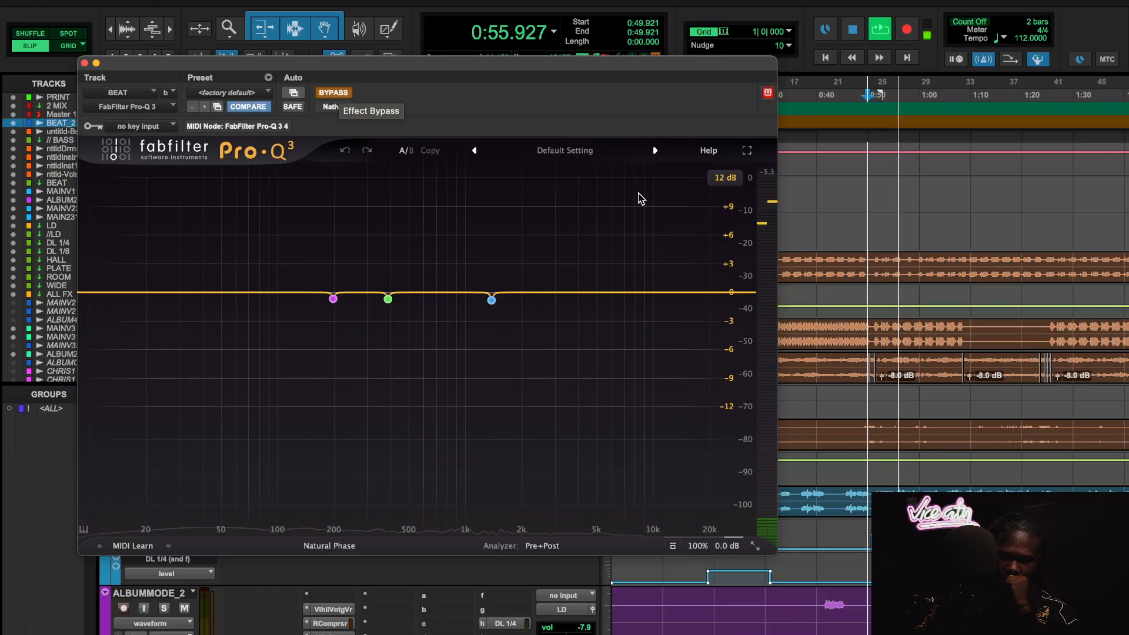
{"action": "left_click", "coordinate": [331, 95]}
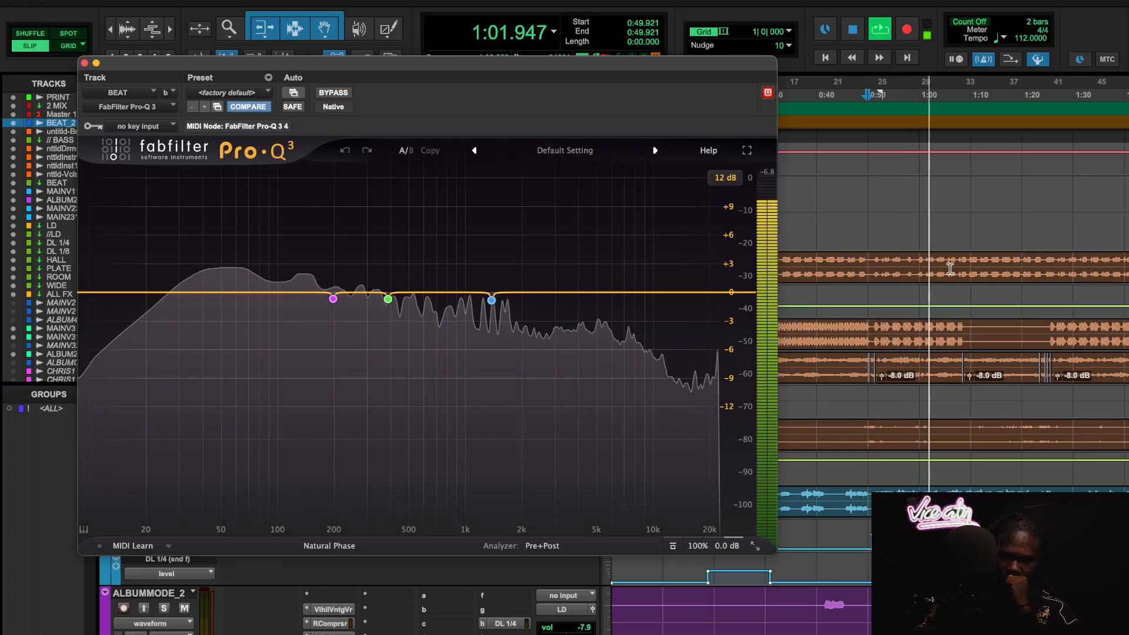
Continue playback from about 1:26, compare the beat with Pro-Q 3 bypassed and active twice, stop playback and close the plugin
{"action": "scroll", "coordinate": [951, 269], "scroll_direction": "right", "scroll_amount": 3}
{"action": "left_click", "coordinate": [988, 268]}
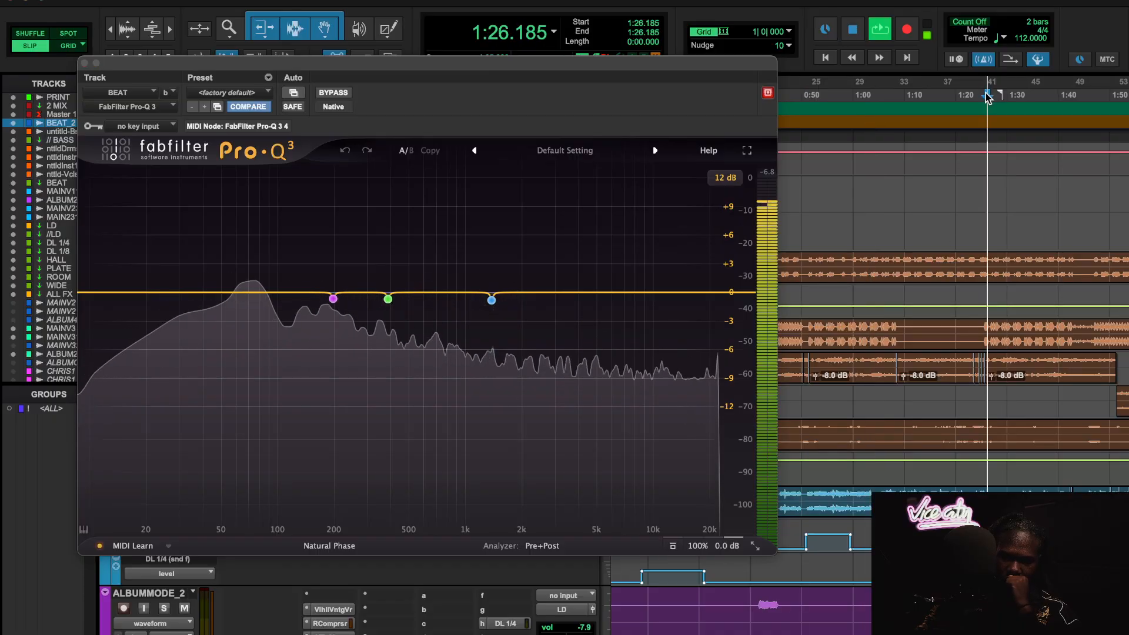
{"action": "left_click", "coordinate": [339, 94]}
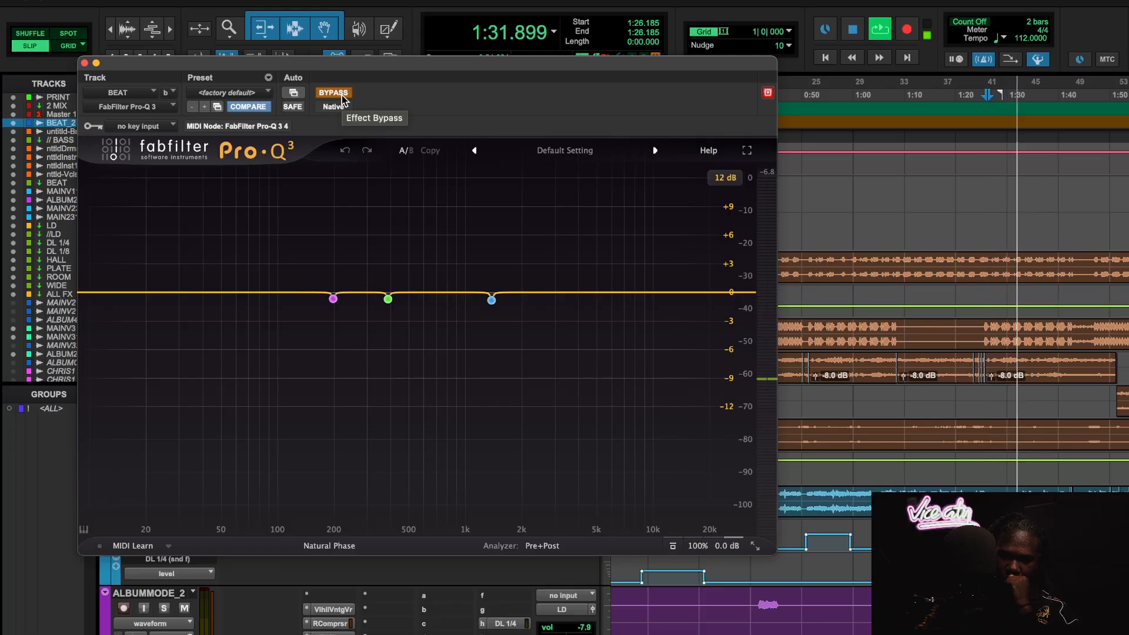
{"action": "left_click", "coordinate": [342, 96]}
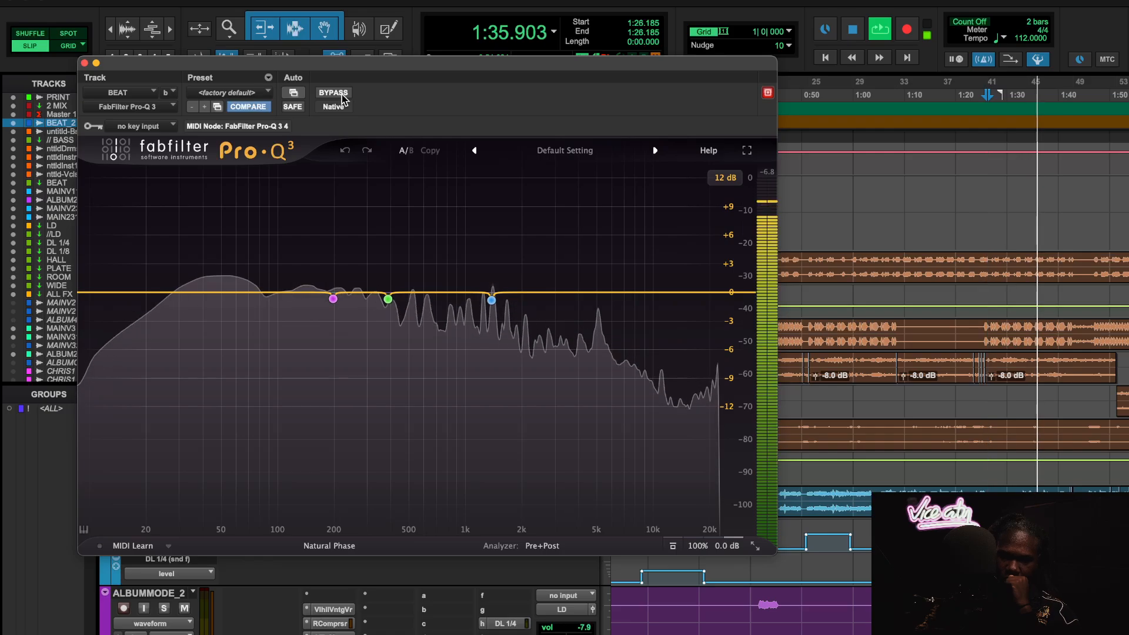
{"action": "left_click", "coordinate": [341, 96]}
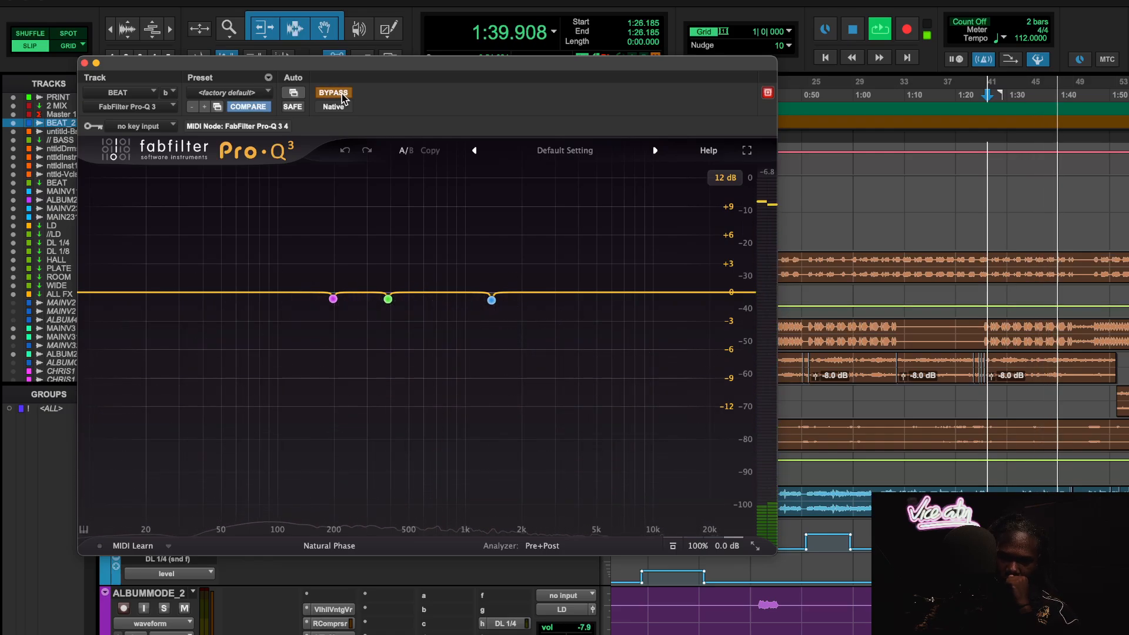
{"action": "left_click", "coordinate": [342, 96]}
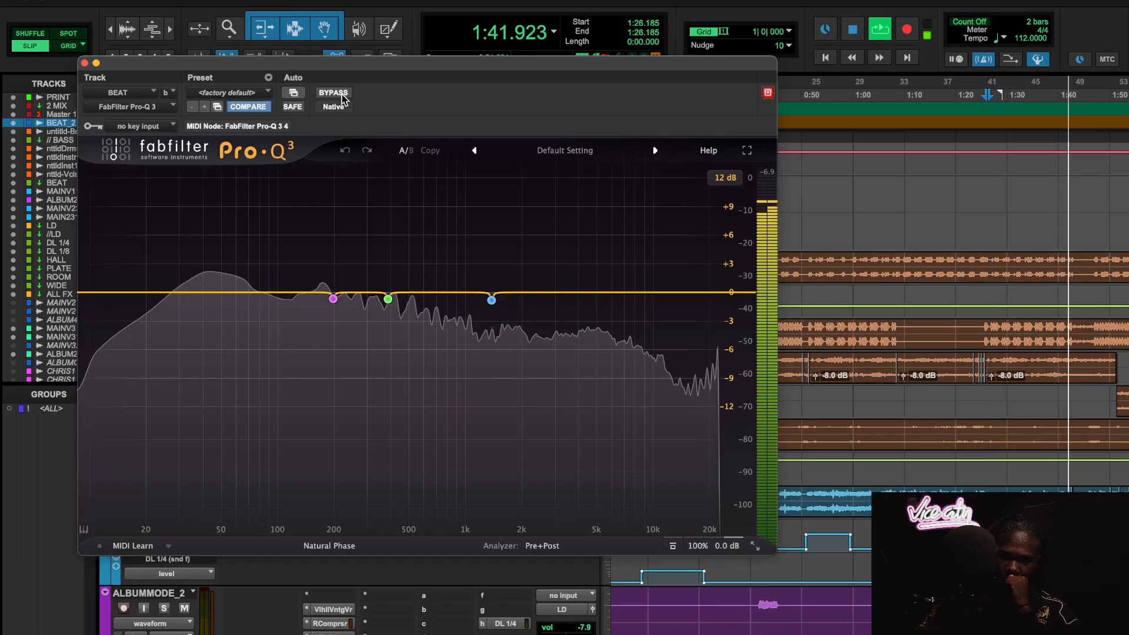
{"action": "key", "text": "space"}
{"action": "mouse_move", "coordinate": [487, 315]}
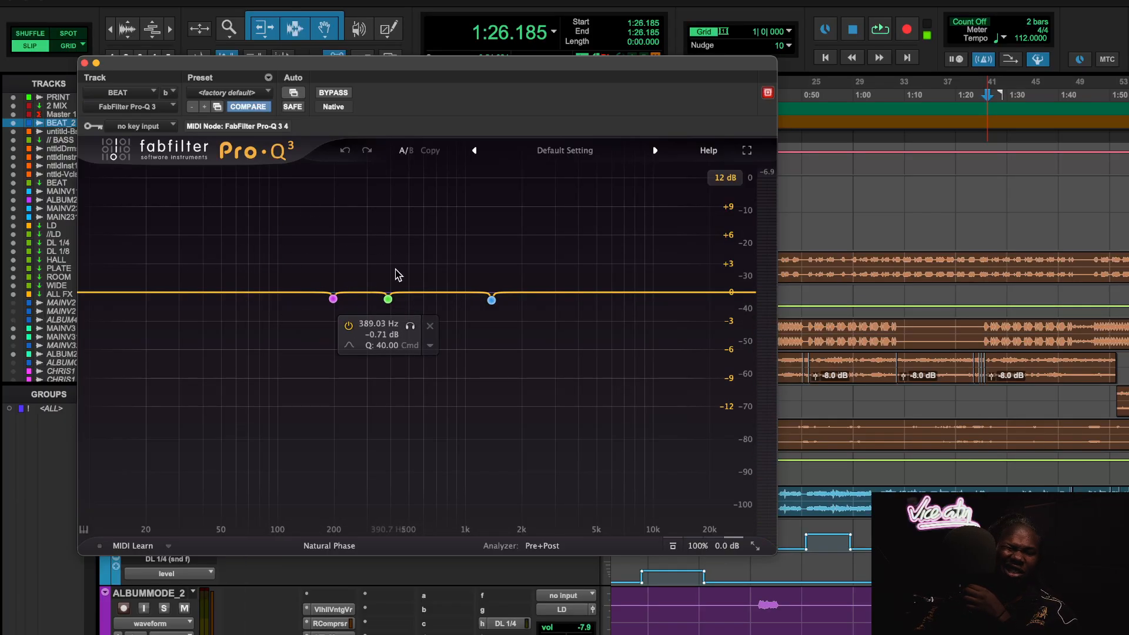
{"action": "left_click", "coordinate": [84, 62]}
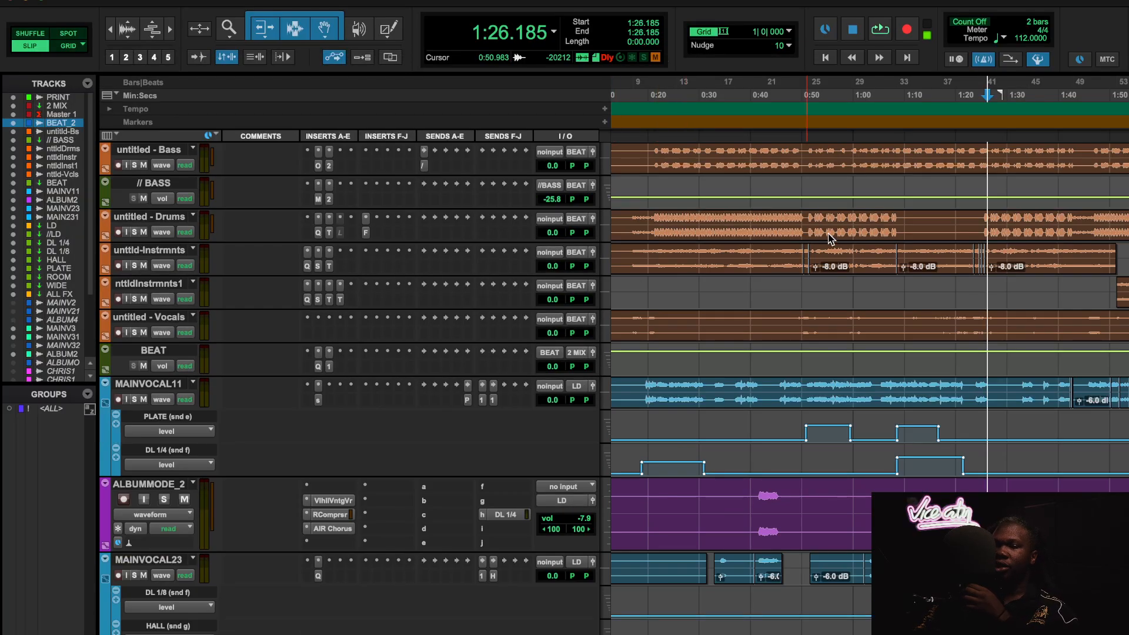
Open the first Pro-Q 3 on the untitled-Instruments track and play the song from about 1:47
{"action": "left_click", "coordinate": [306, 266]}
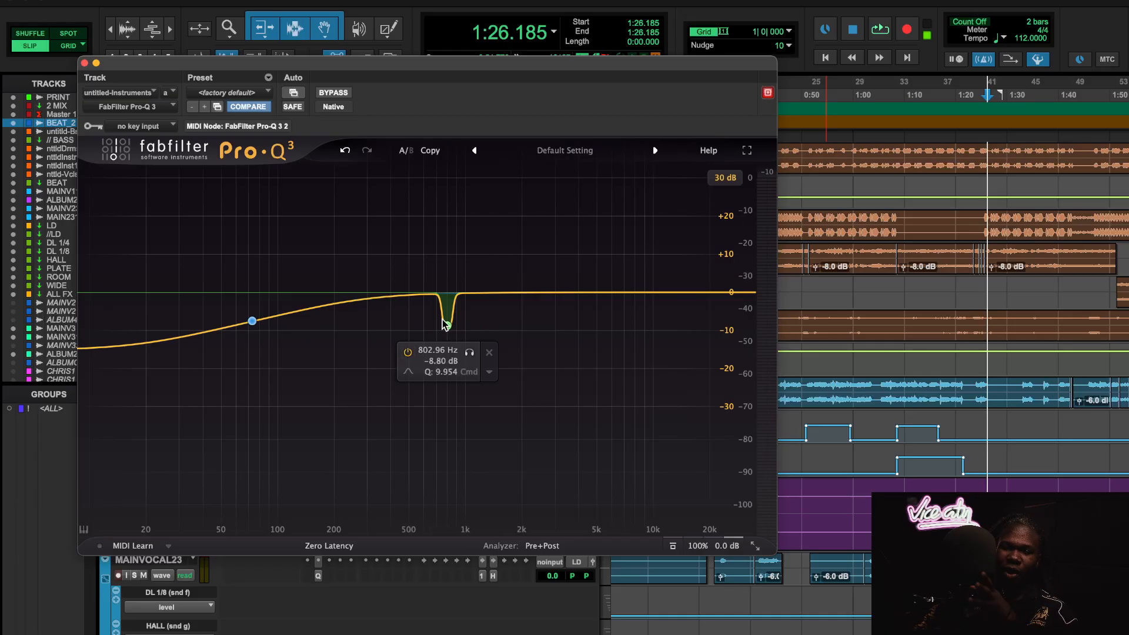
{"action": "scroll", "coordinate": [965, 374], "scroll_direction": "up", "scroll_amount": 5}
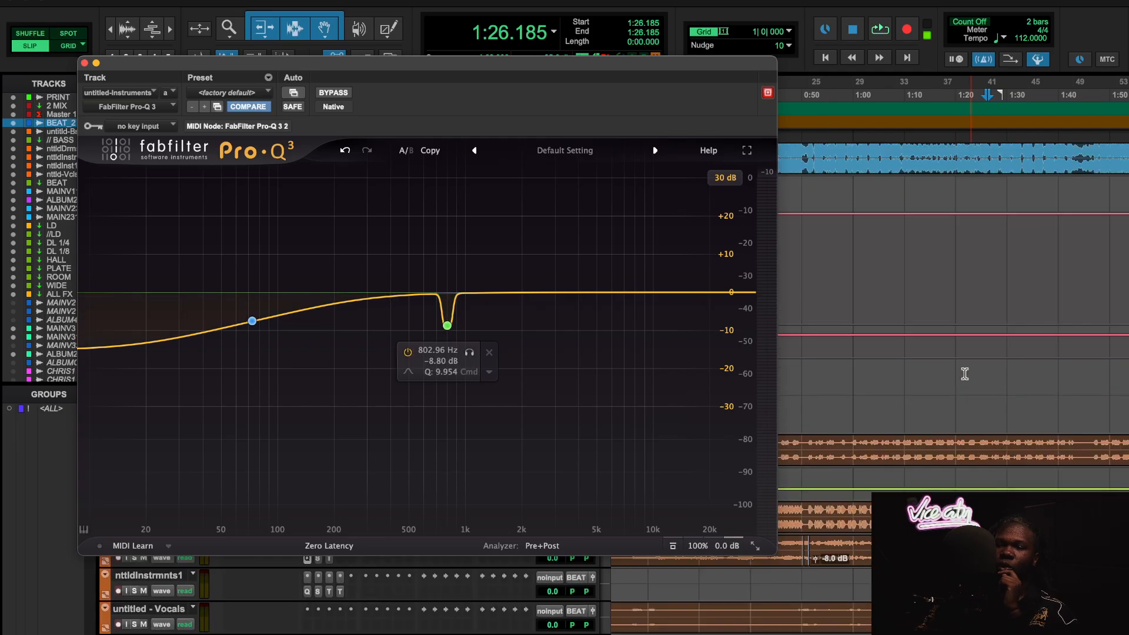
{"action": "key", "text": "r"}
{"action": "scroll", "coordinate": [1023, 247], "scroll_direction": "down", "scroll_amount": 5}
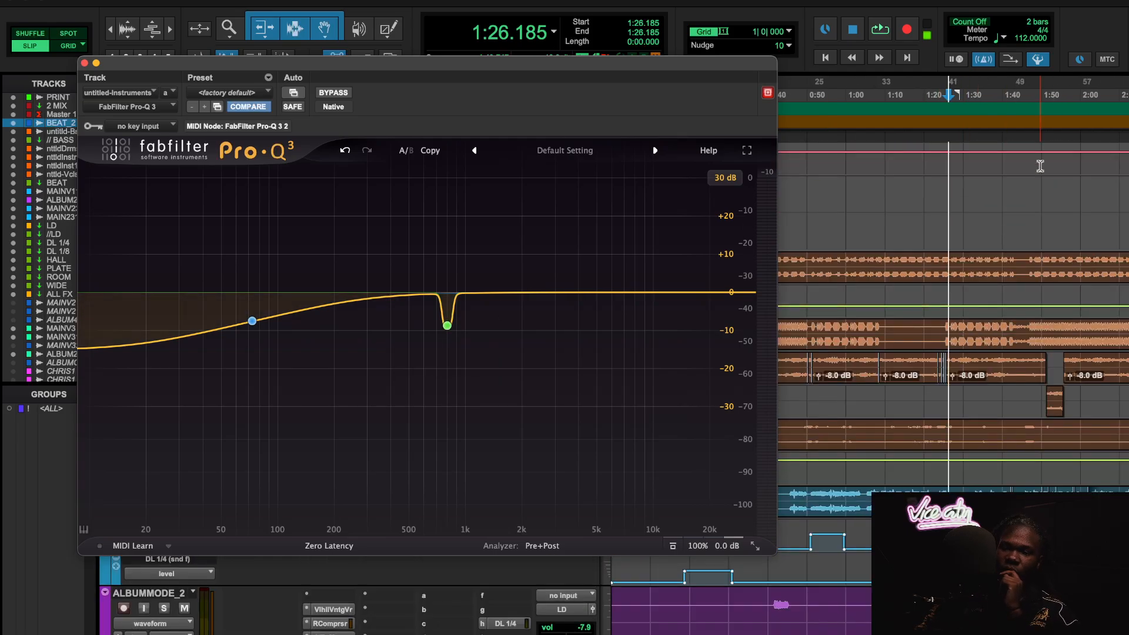
{"action": "left_click", "coordinate": [1034, 95]}
{"action": "key", "text": "space"}
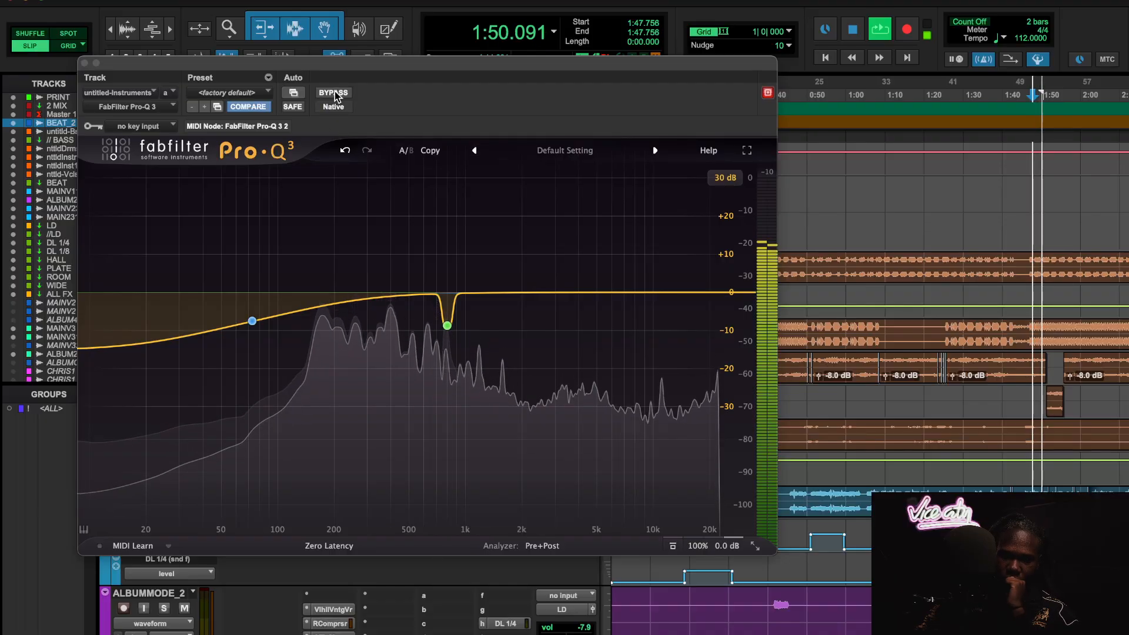
Compare the instruments with the 802.96 Hz EQ band disabled and enabled twice, stop playback and close the equalizer
{"action": "mouse_move", "coordinate": [448, 327]}
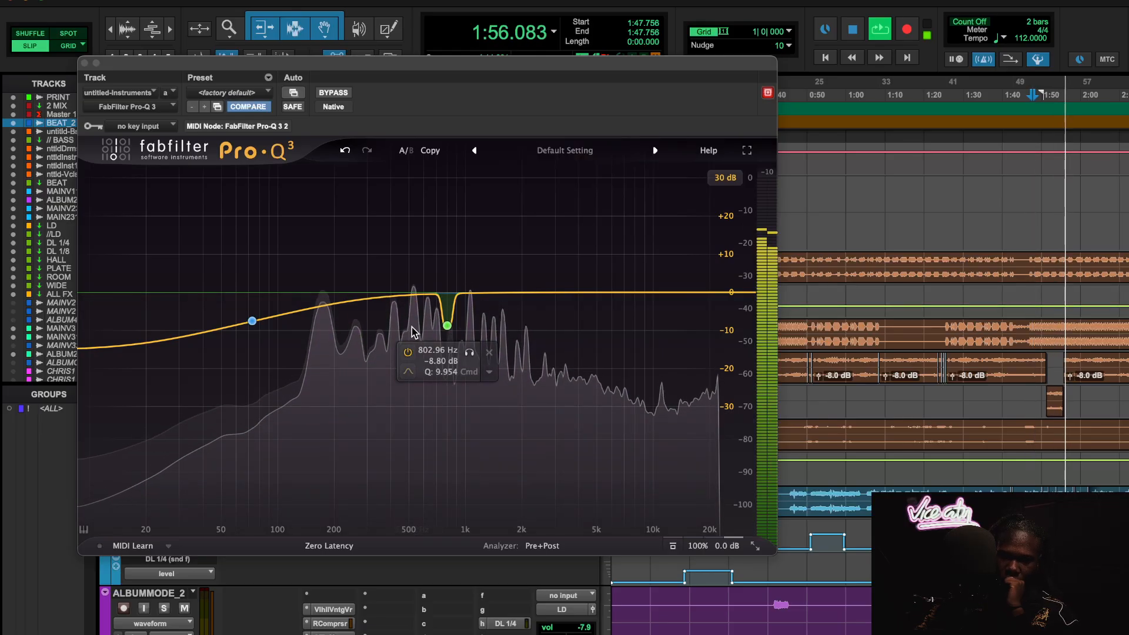
{"action": "left_click", "coordinate": [409, 353]}
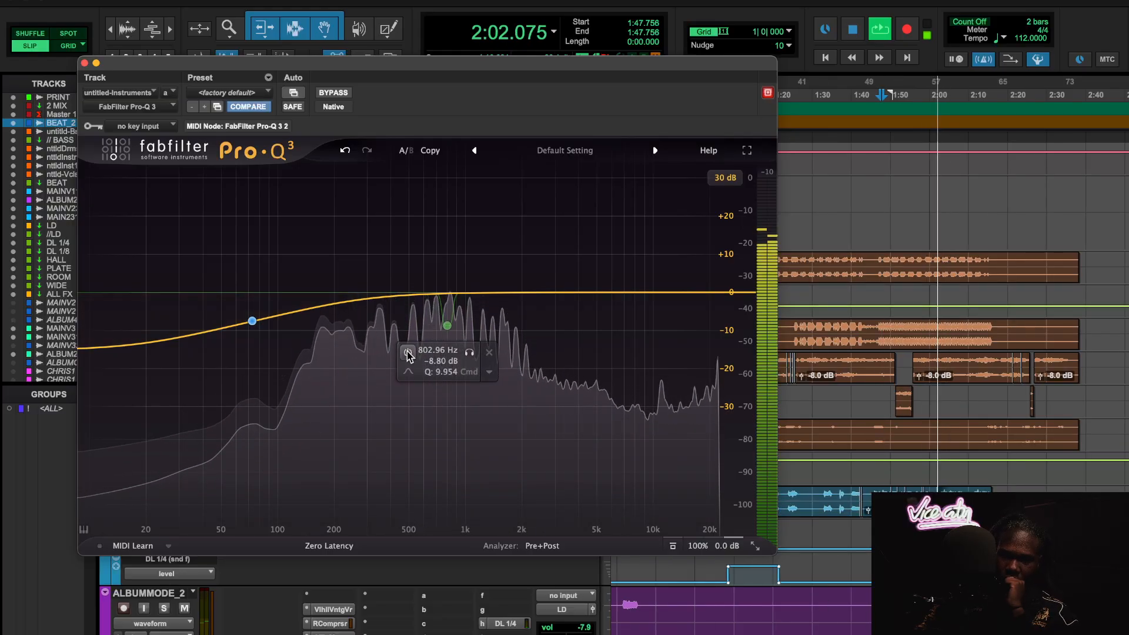
{"action": "left_click", "coordinate": [408, 353]}
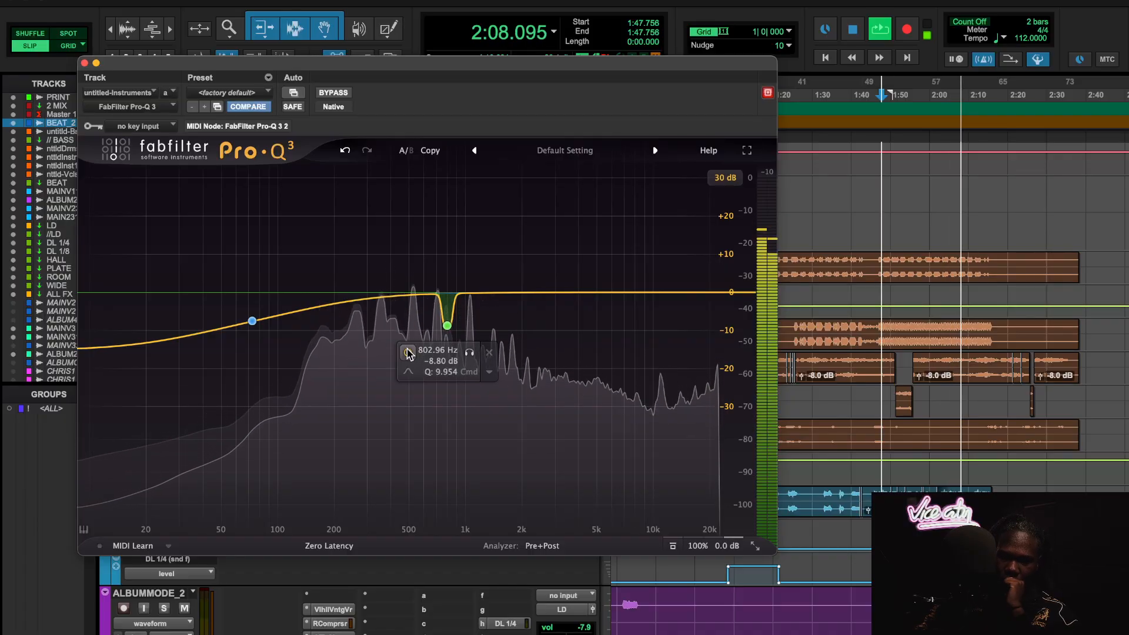
{"action": "left_click", "coordinate": [408, 352]}
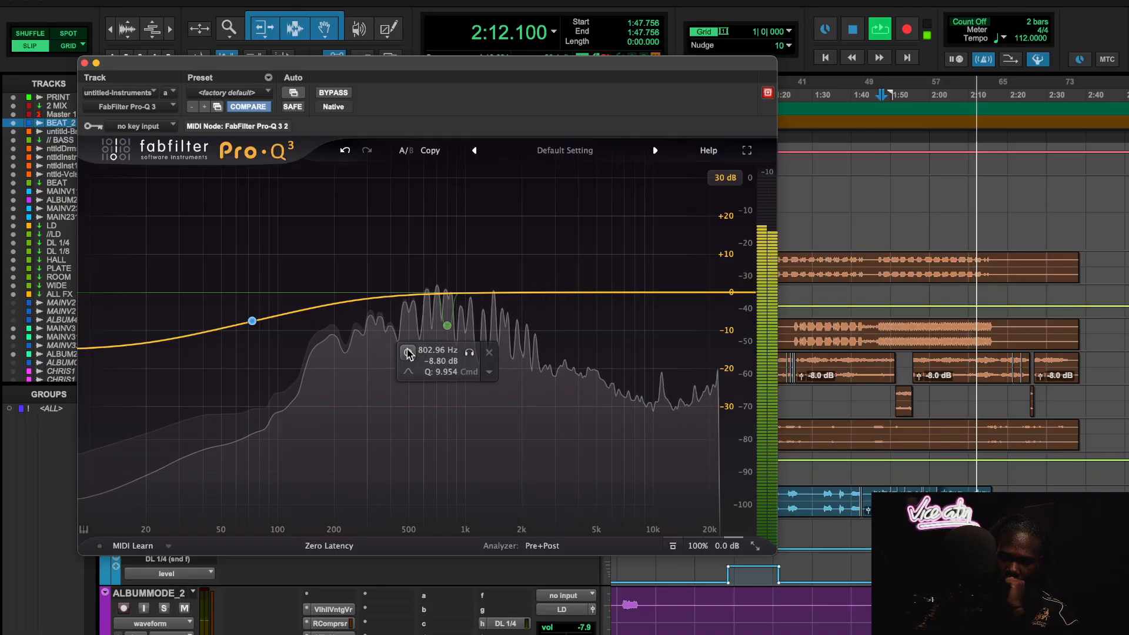
{"action": "left_click", "coordinate": [408, 353]}
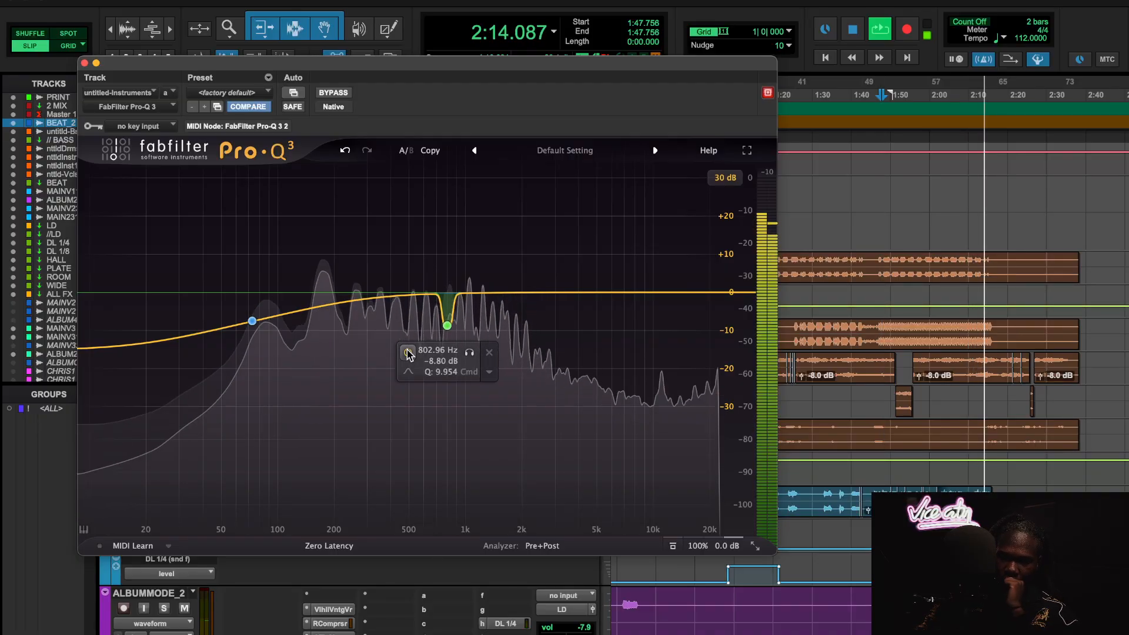
{"action": "key", "text": "space"}
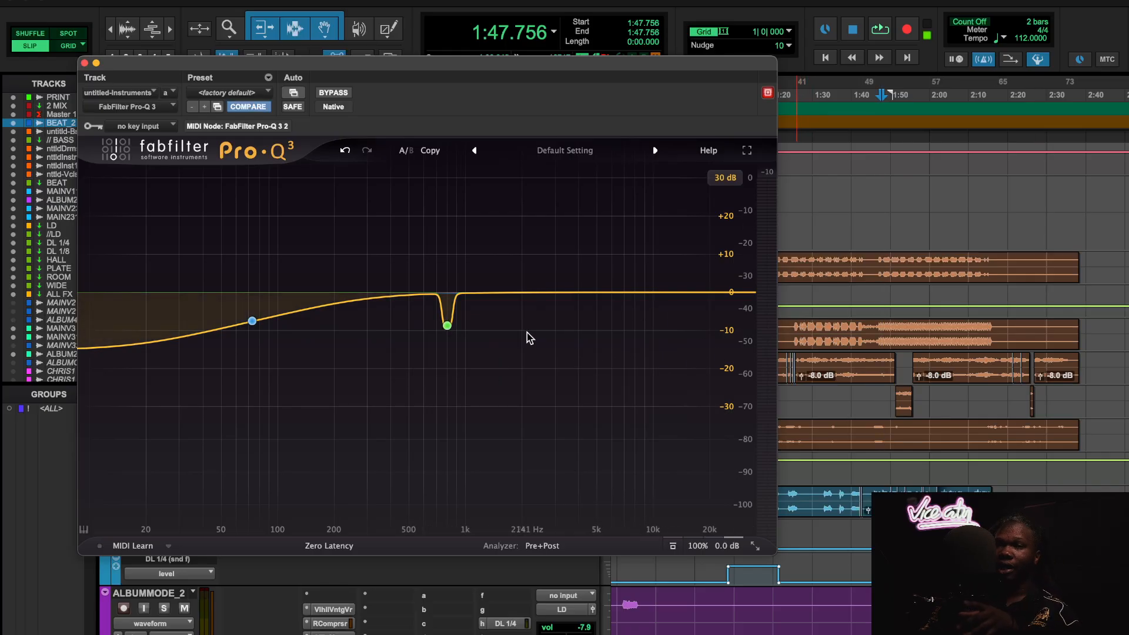
{"action": "mouse_move", "coordinate": [496, 321]}
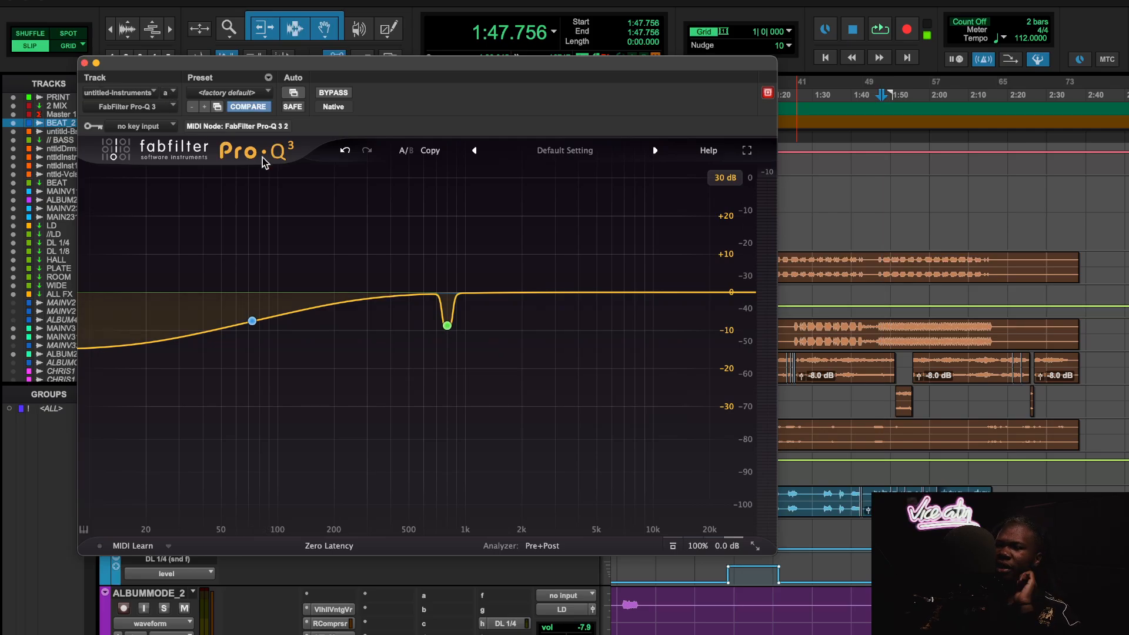
{"action": "mouse_move", "coordinate": [451, 308]}
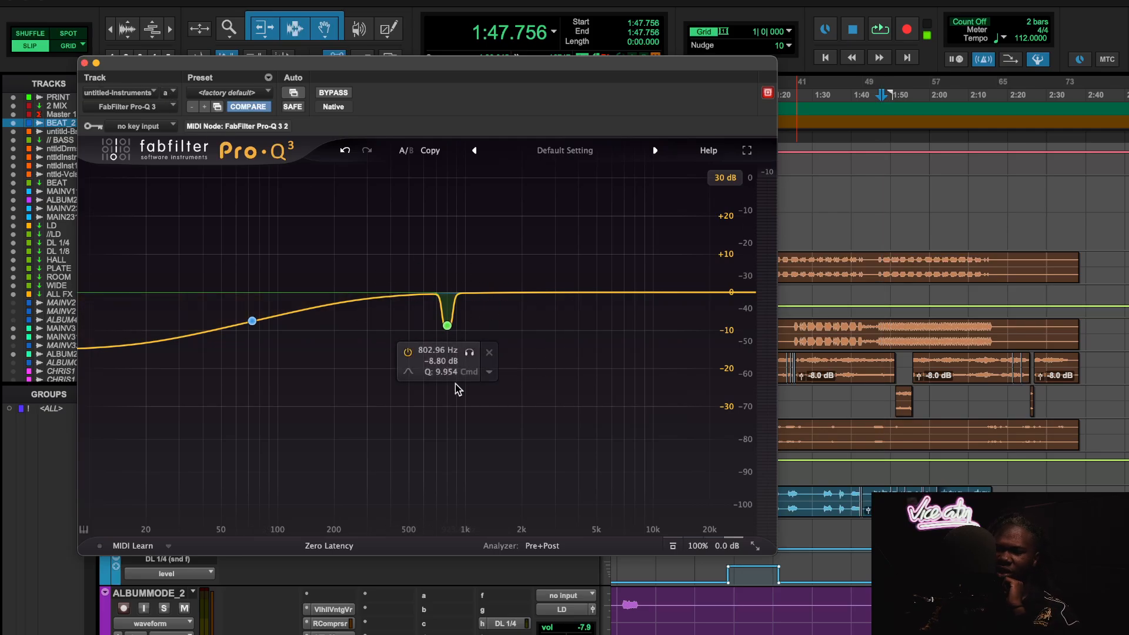
{"action": "left_click", "coordinate": [84, 63]}
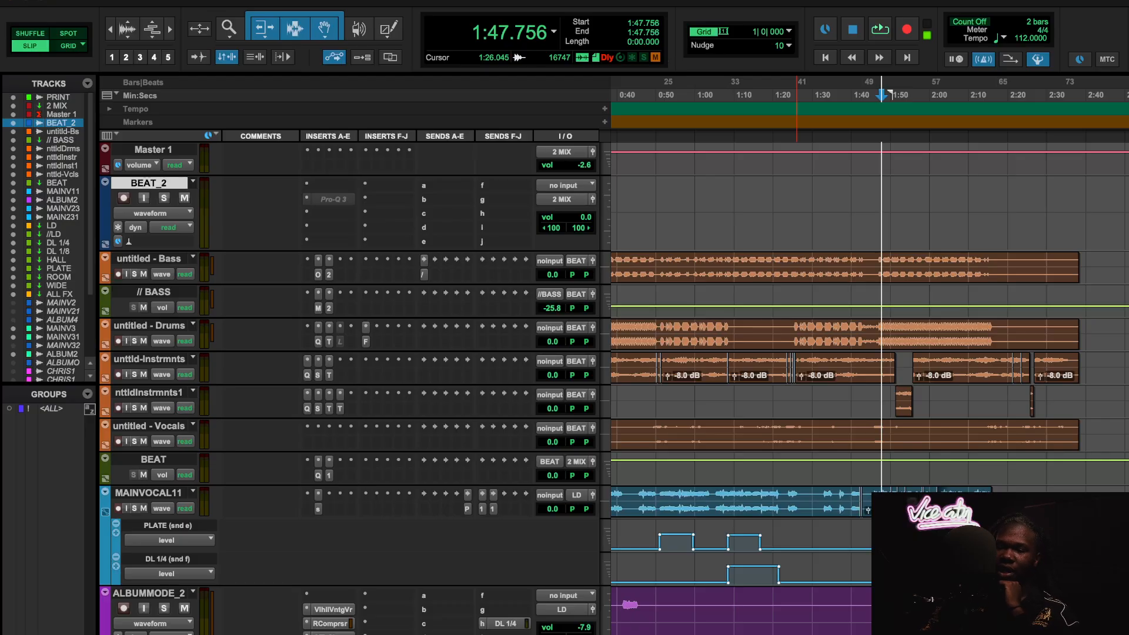
Inspect the Pro-Q 3 settings on the Drums track and the API 2500 settings on the 2 MIX track, closing each plugin
{"action": "left_click", "coordinate": [320, 342]}
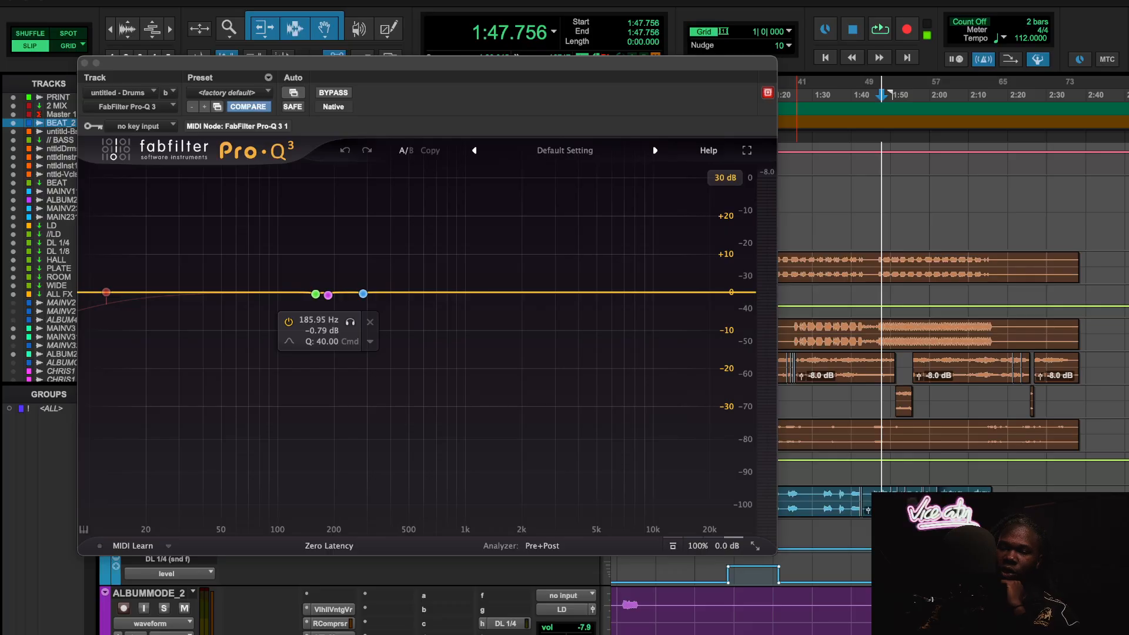
{"action": "left_click", "coordinate": [85, 63]}
{"action": "scroll", "coordinate": [288, 268], "scroll_direction": "up", "scroll_amount": 5}
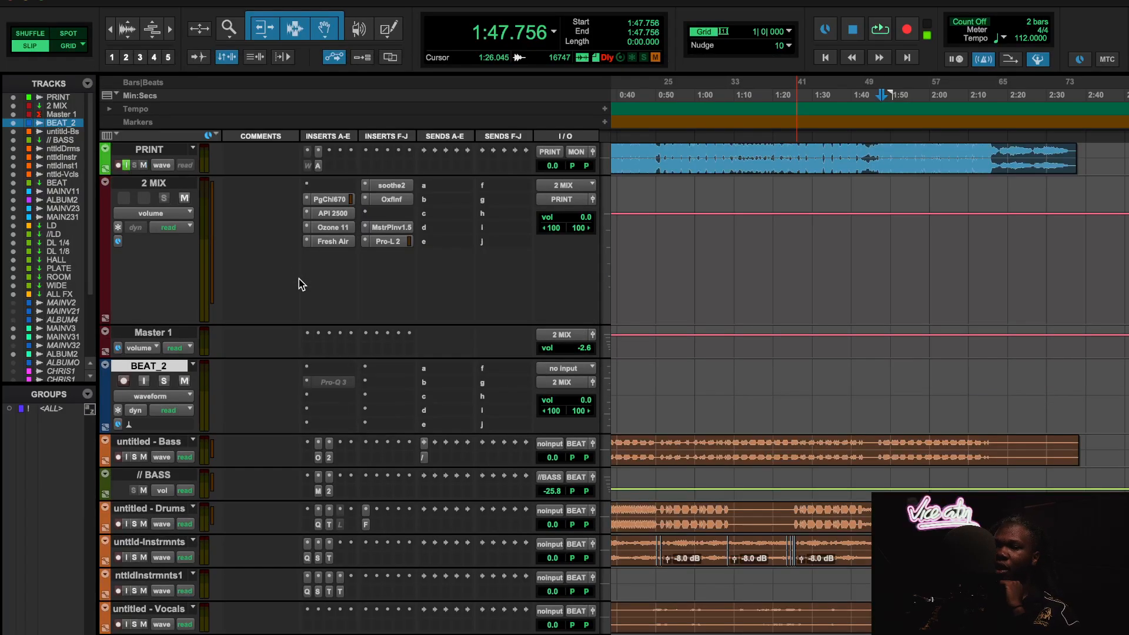
{"action": "left_click", "coordinate": [333, 213]}
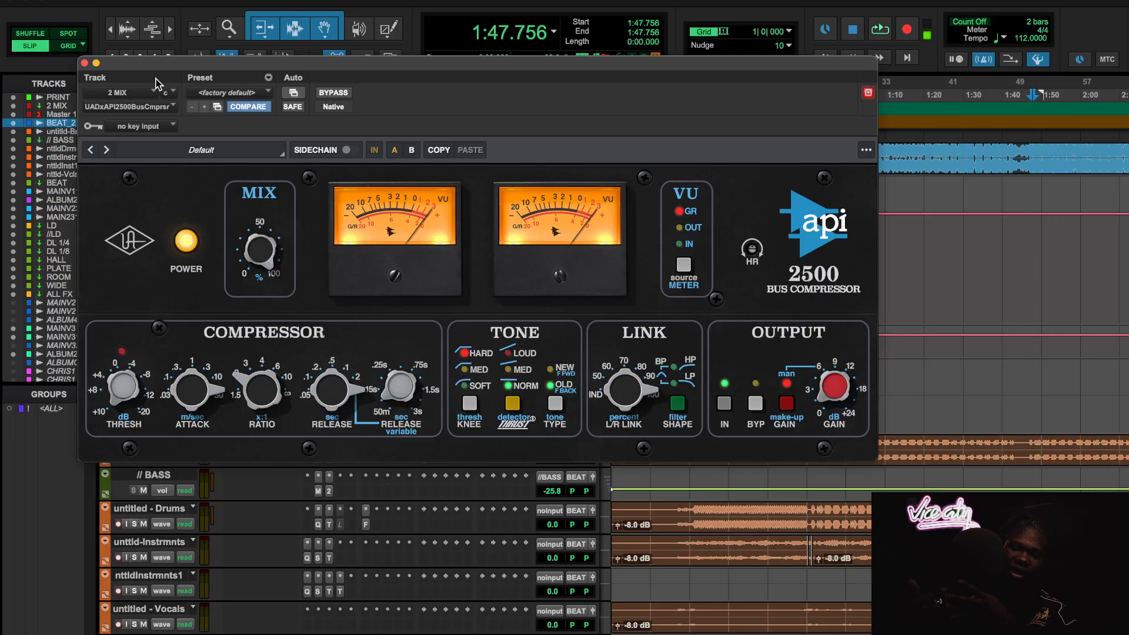
{"action": "left_click", "coordinate": [84, 62]}
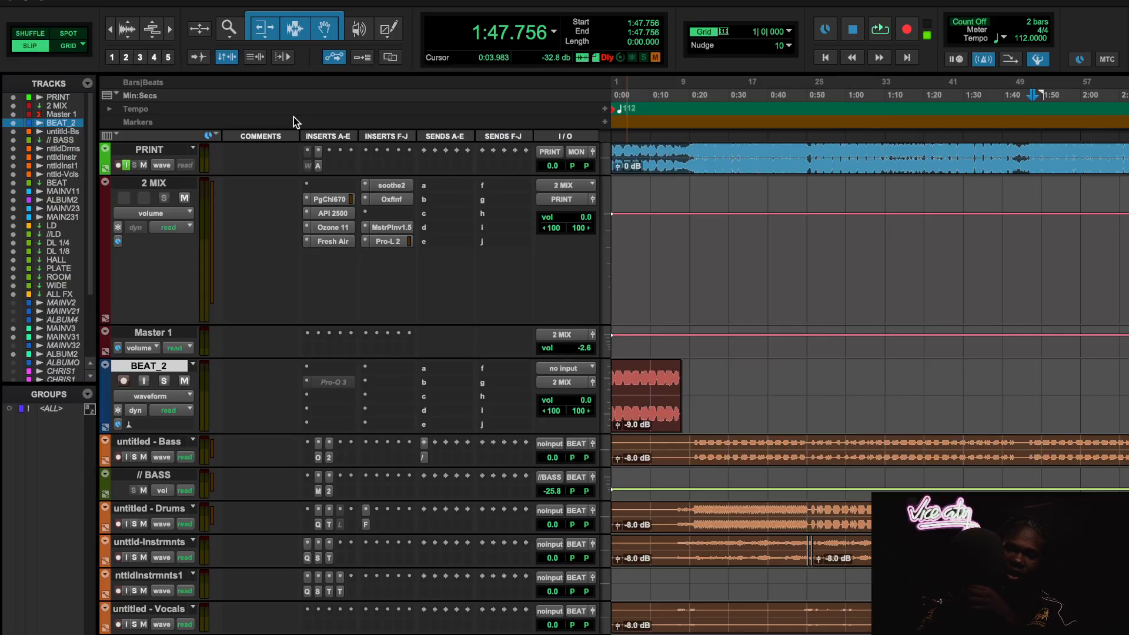
Place the playback start at about 0:20, open the API 2500 on the 2 MIX track and play the song
{"action": "left_click", "coordinate": [695, 99]}
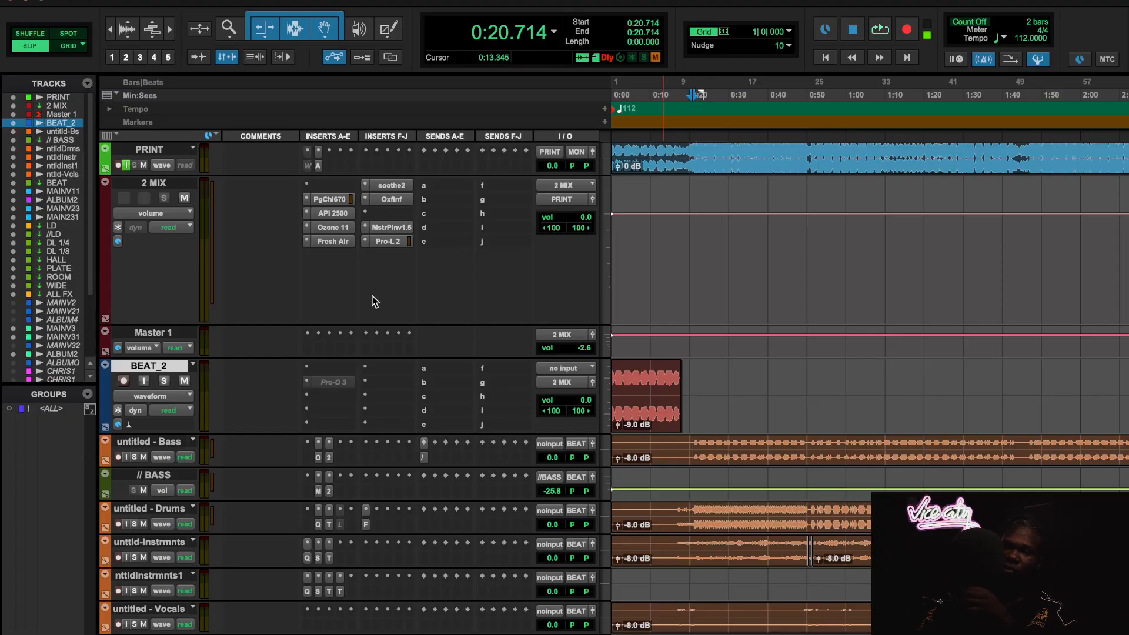
{"action": "left_click", "coordinate": [337, 213]}
{"action": "key", "text": "space"}
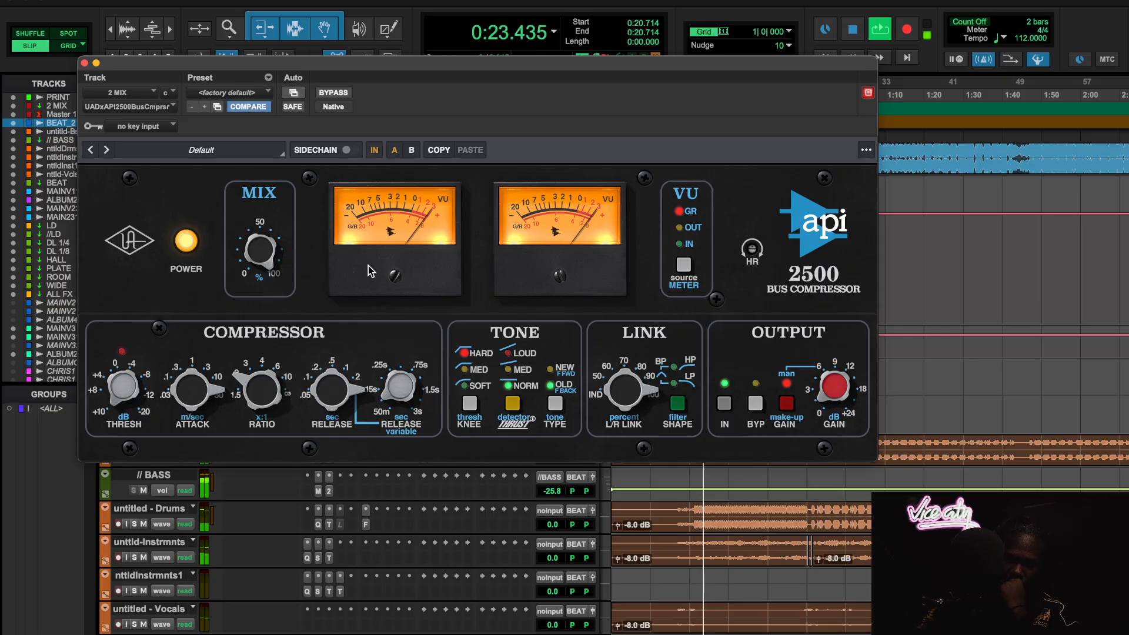
Compare the mix with the API 2500 powered off and on twice, stop playback and close the compressor
{"action": "left_click", "coordinate": [187, 241]}
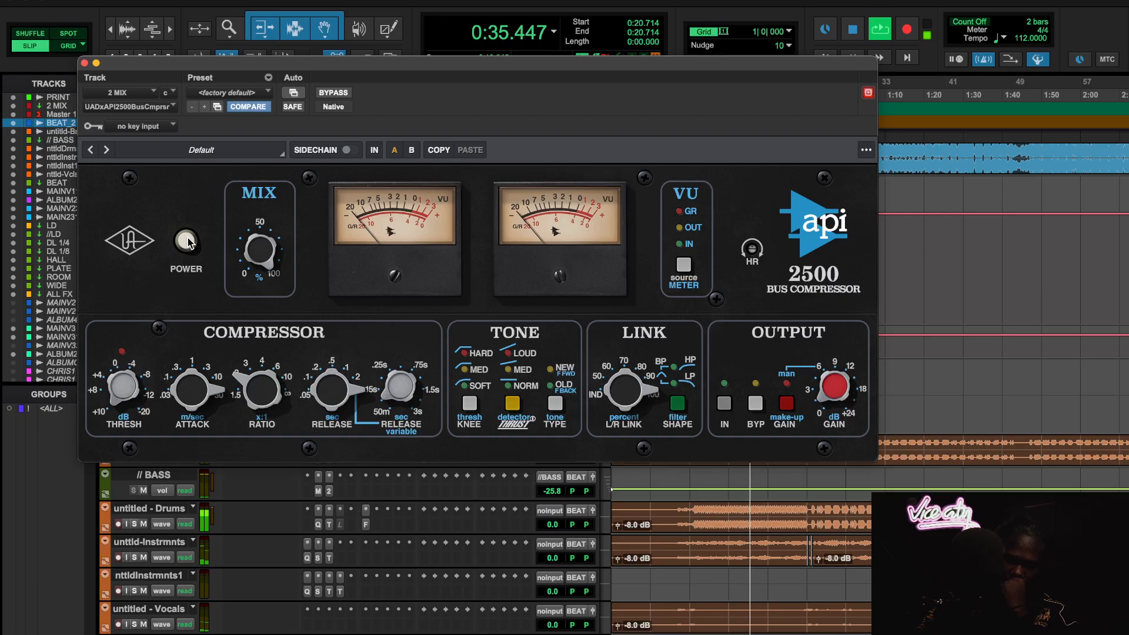
{"action": "left_click", "coordinate": [187, 241]}
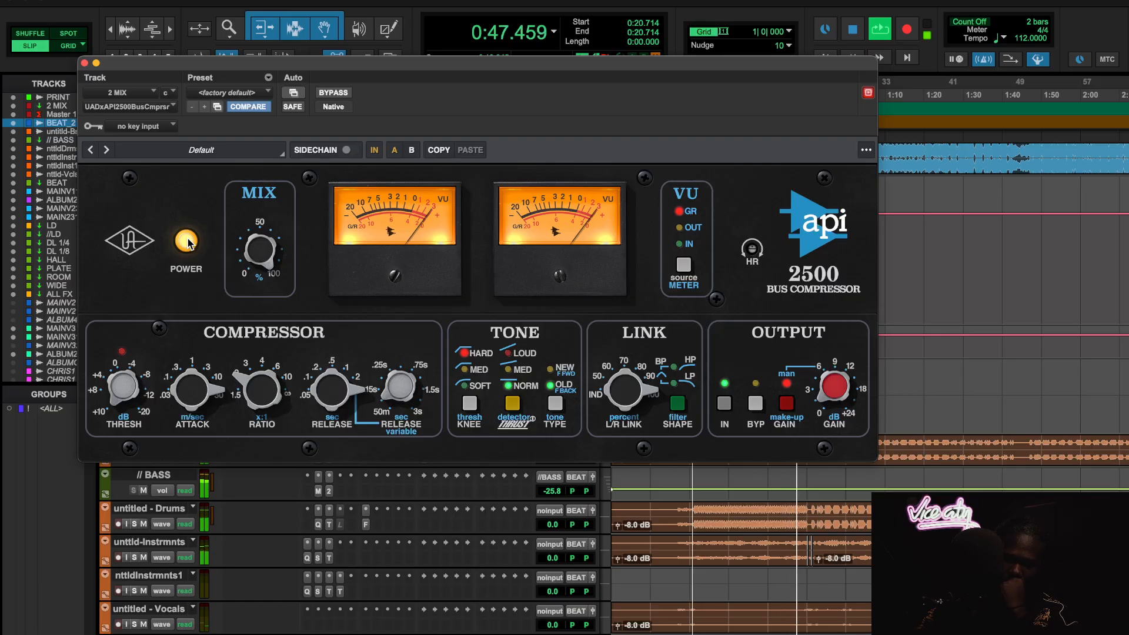
{"action": "left_click", "coordinate": [187, 241]}
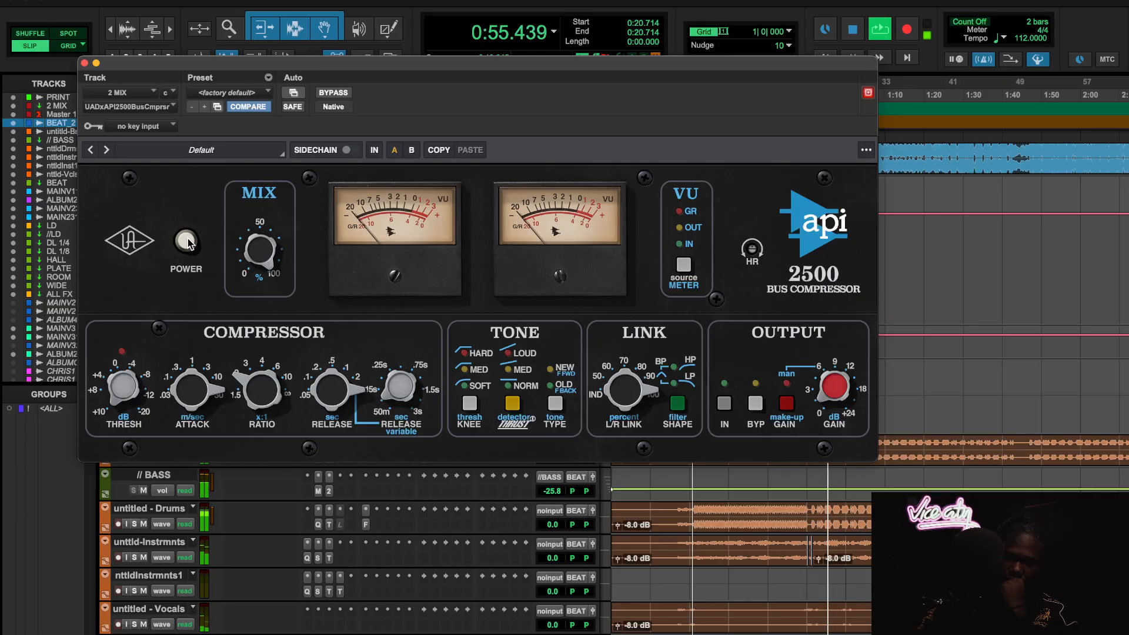
{"action": "left_click", "coordinate": [186, 241]}
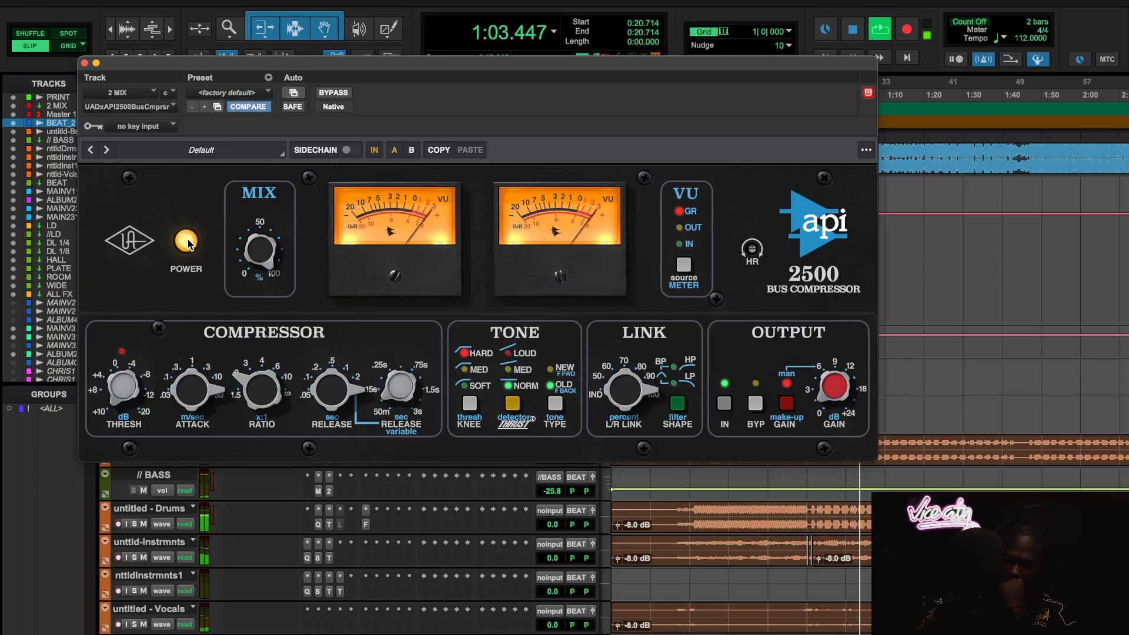
{"action": "key", "text": "space"}
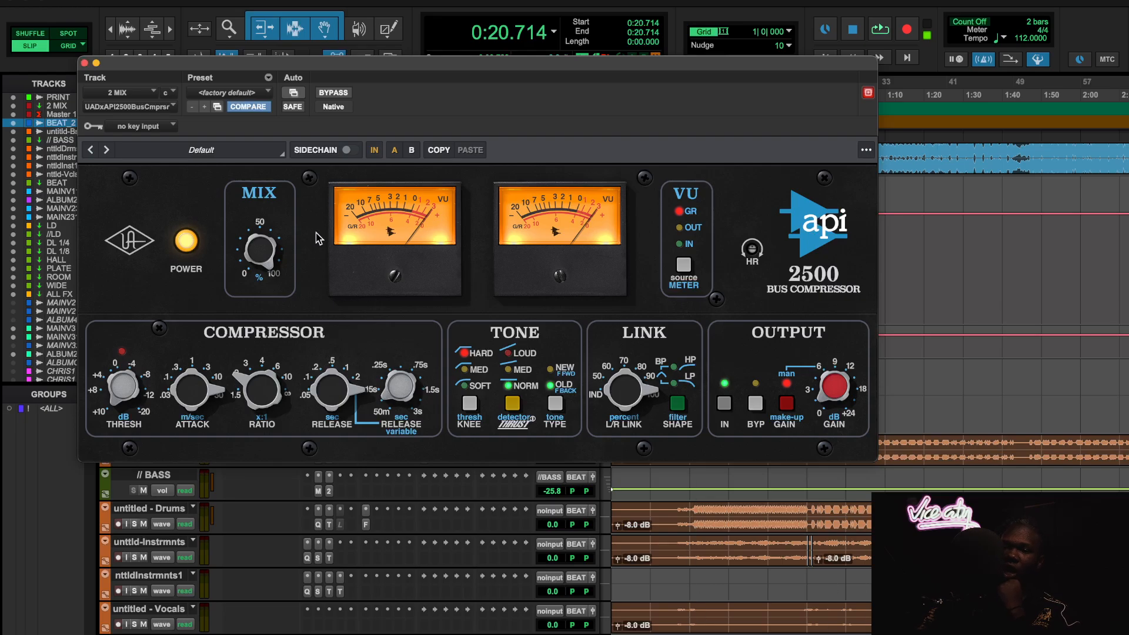
{"action": "left_click", "coordinate": [84, 63]}
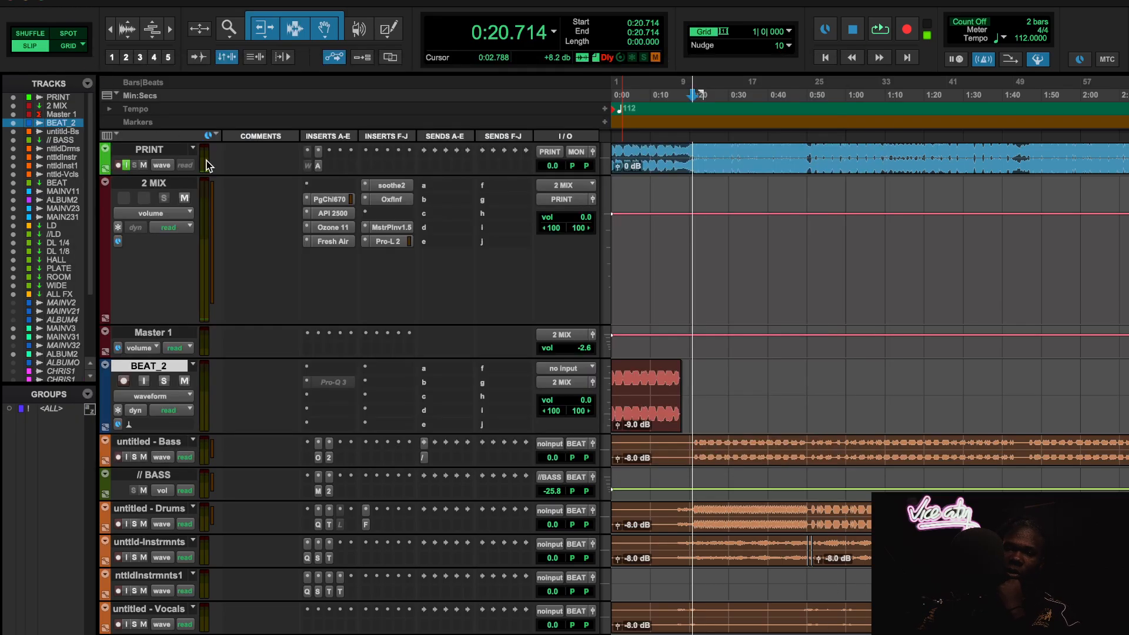
Open the PuigChild 670 on the 2 MIX track and nudge its left channel output gain slightly, keeping it around 0
{"action": "left_click", "coordinate": [325, 199]}
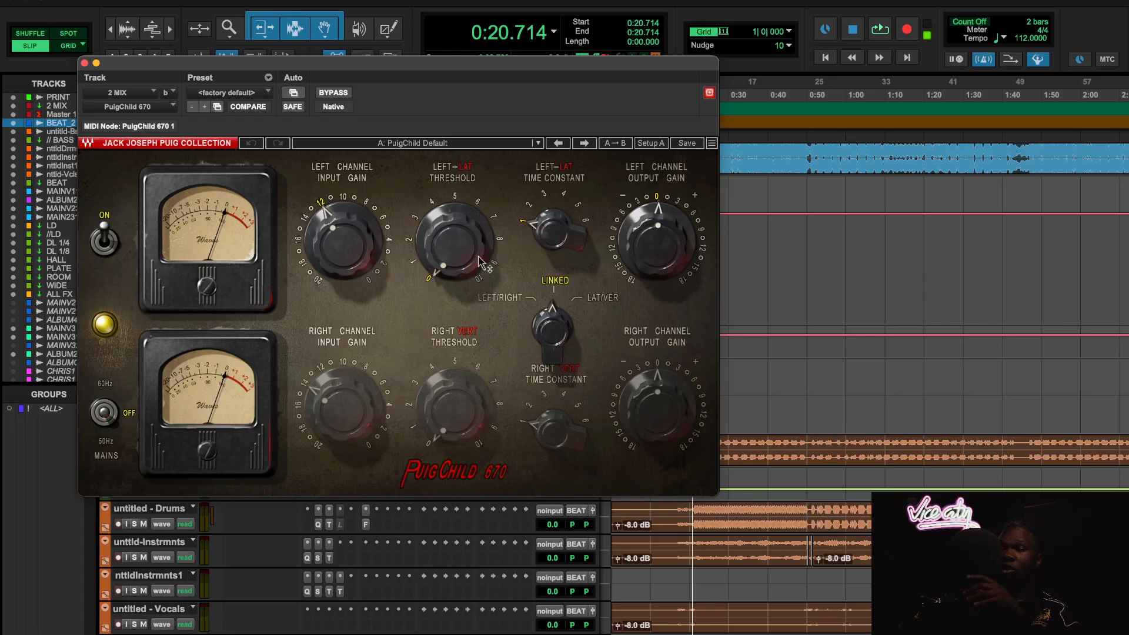
{"action": "left_click_drag", "start_coordinate": [672, 277], "coordinate": [678, 277]}
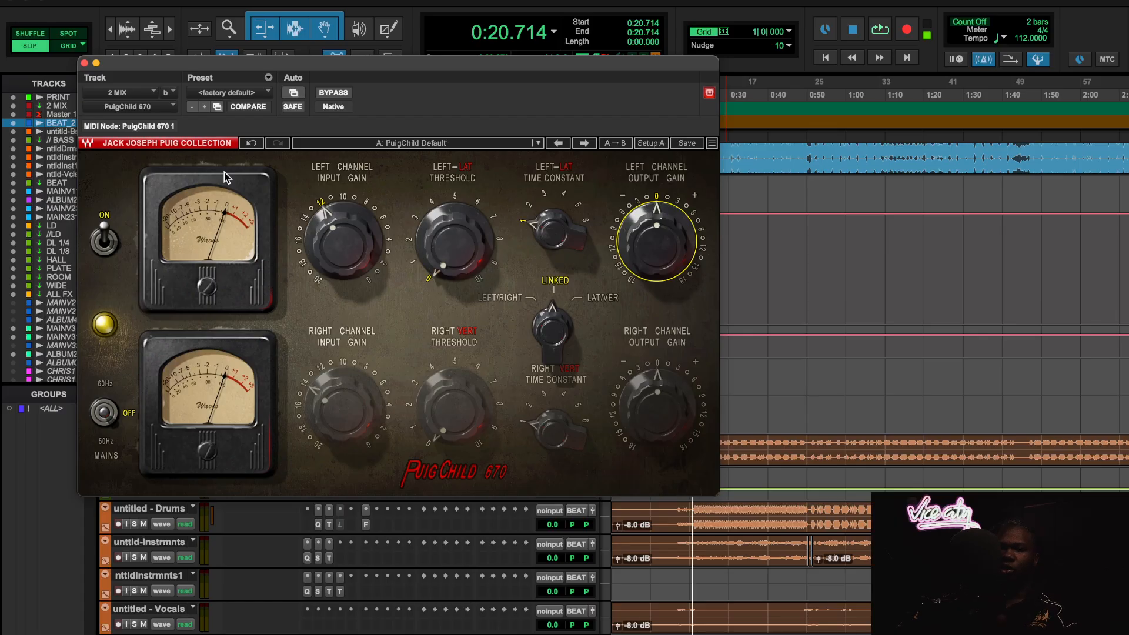
Play the song from about 0:20, compare the PuigChild 670 bypassed and active, switch its power off and on, and stop playback
{"action": "key", "text": "space"}
{"action": "left_click", "coordinate": [328, 93]}
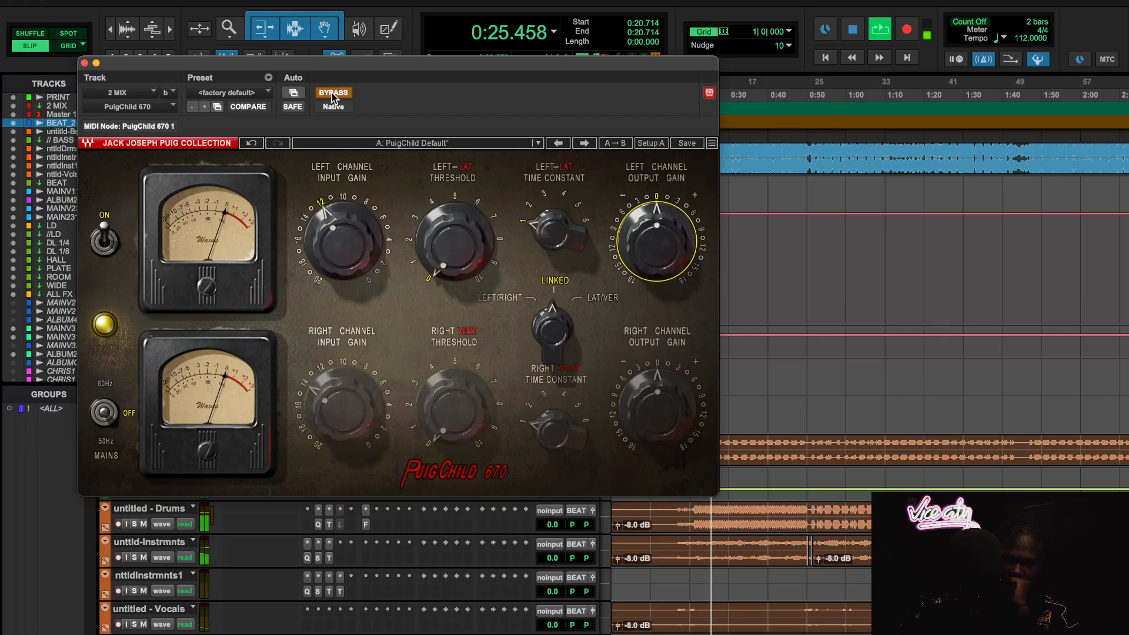
{"action": "left_click", "coordinate": [333, 93]}
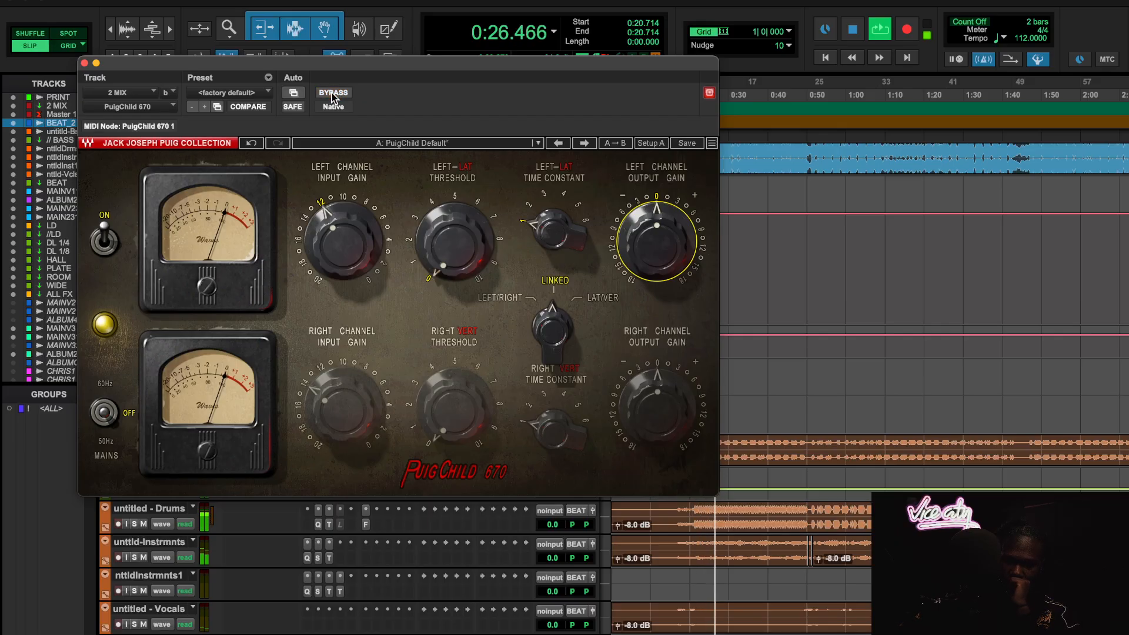
{"action": "left_click", "coordinate": [109, 255]}
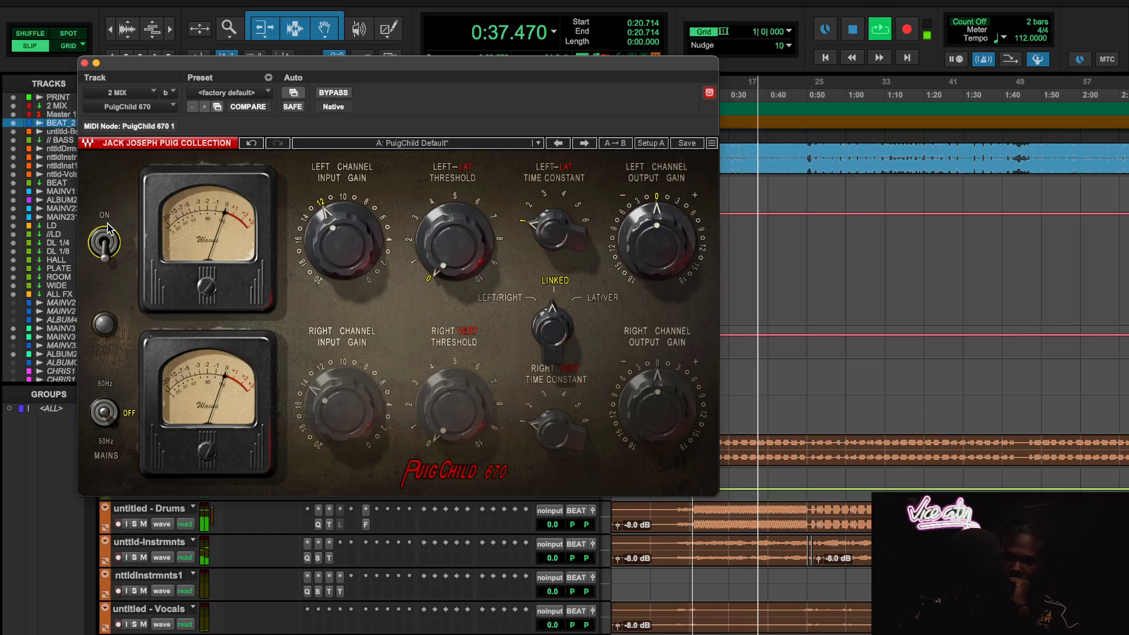
{"action": "left_click", "coordinate": [97, 242]}
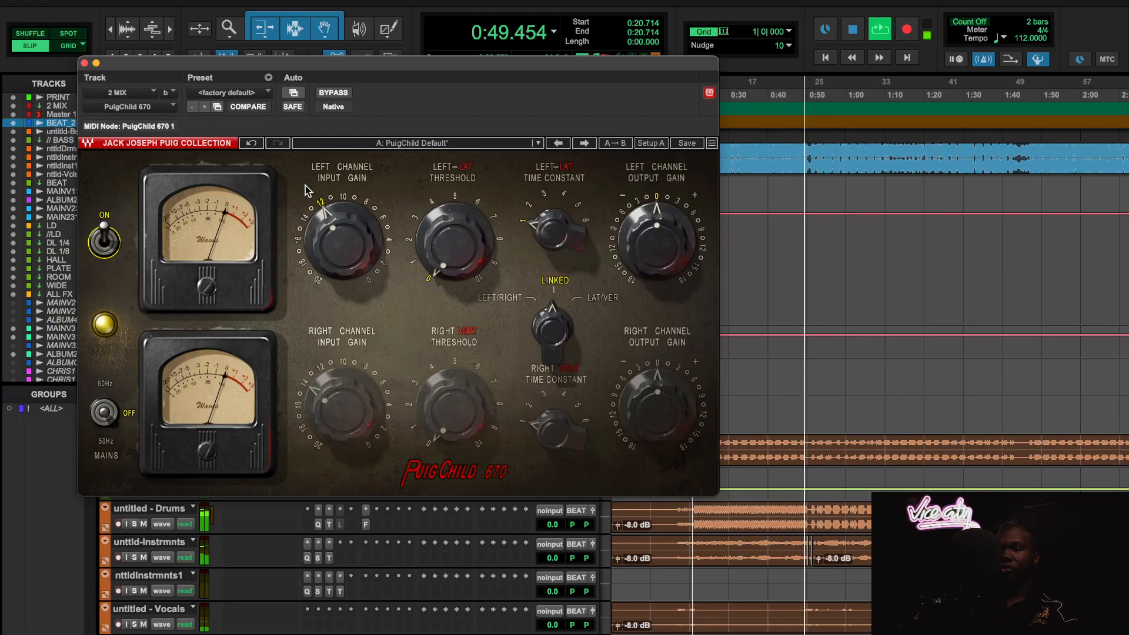
{"action": "key", "text": "space"}
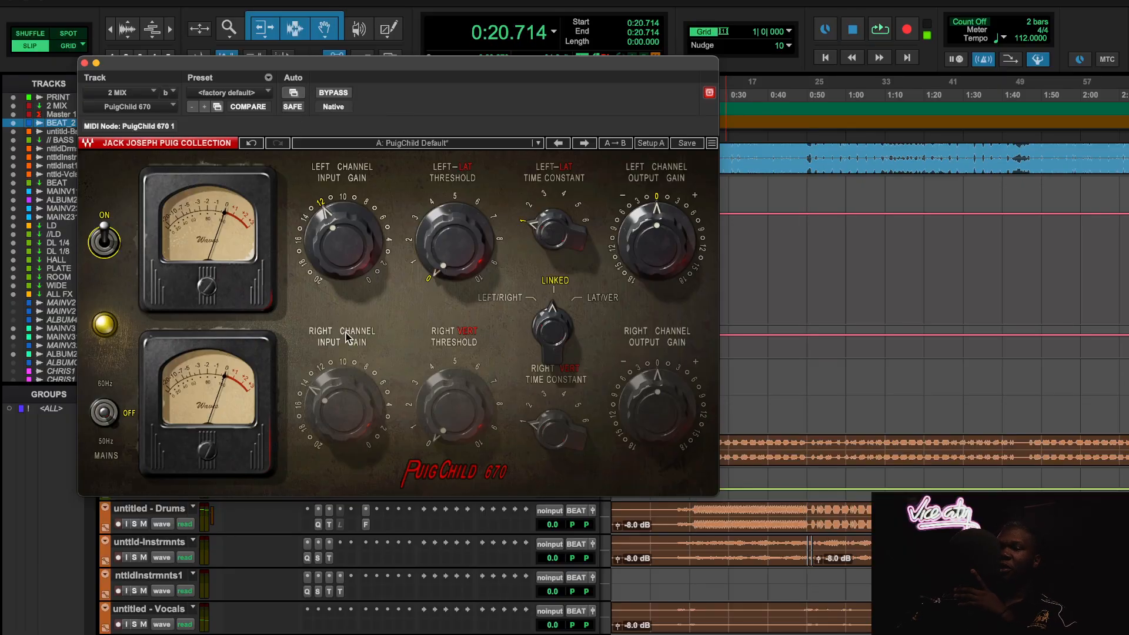